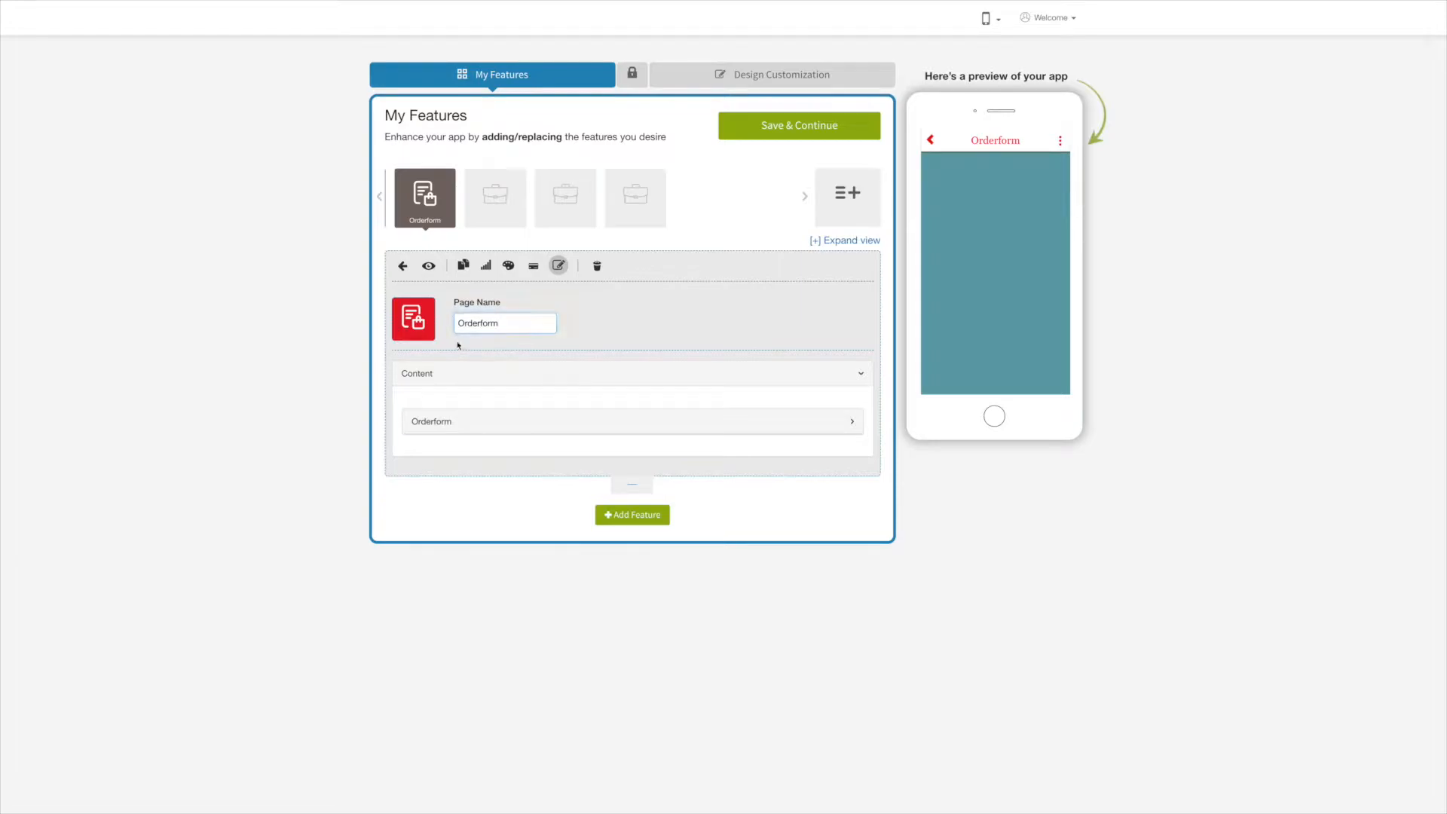
{"action": "left_click", "coordinate": [406, 323]}
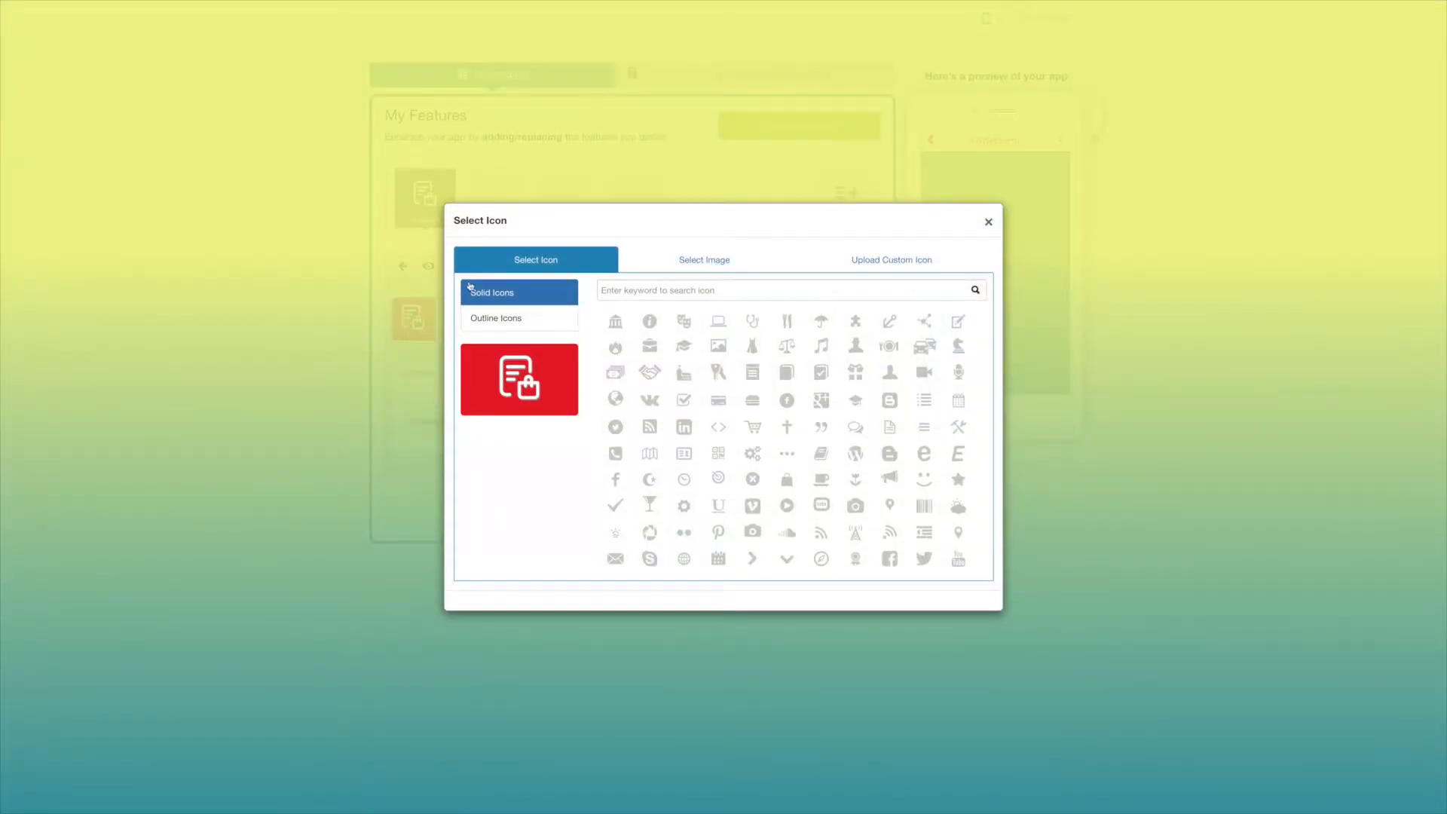
{"action": "left_click", "coordinate": [507, 319]}
{"action": "left_click", "coordinate": [724, 268]}
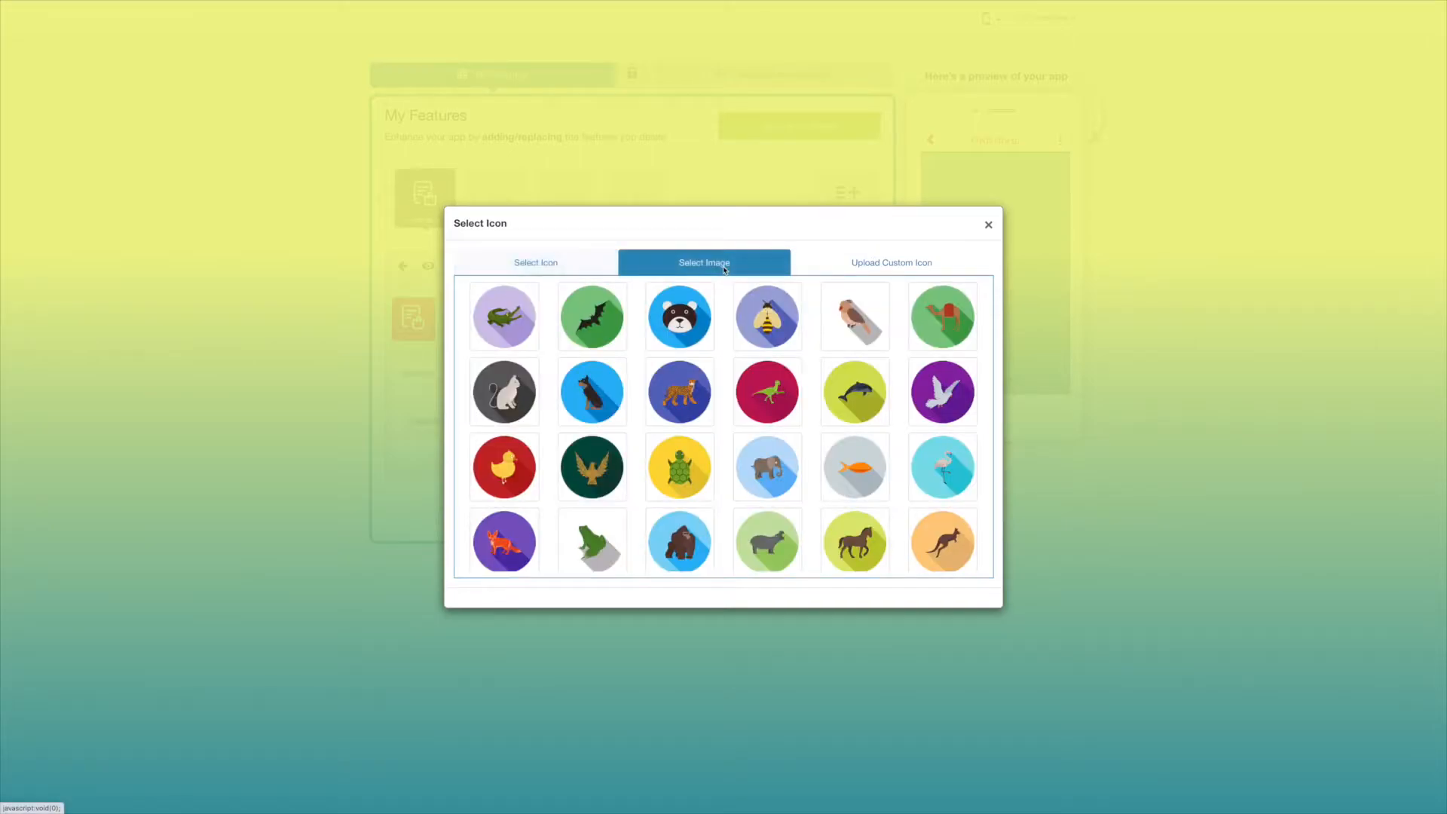
{"action": "left_click", "coordinate": [842, 269]}
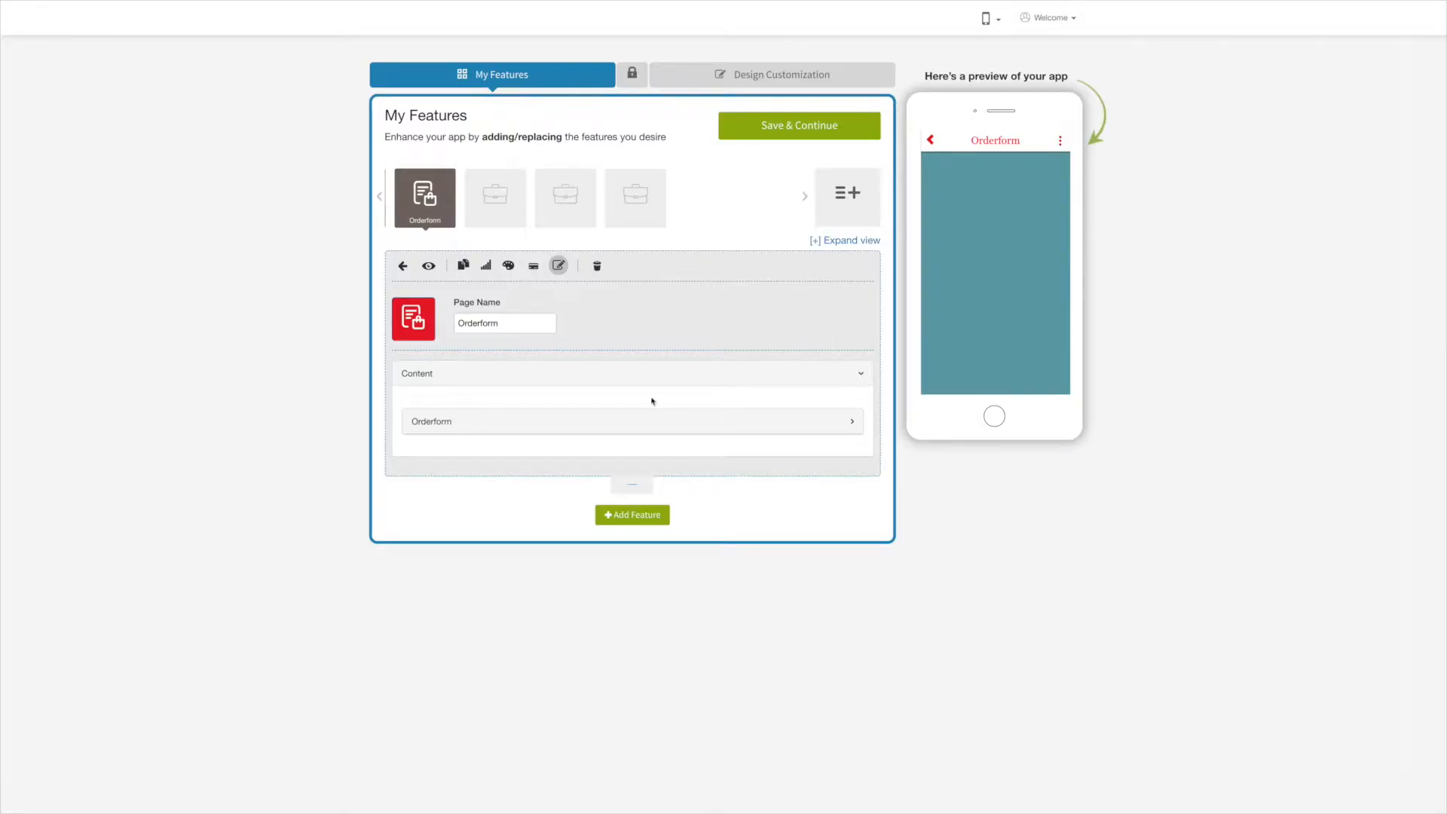
Enter the order-recipient e-mail address in Email ID, discarding the extra empty e-mail entry.
{"action": "left_click", "coordinate": [500, 420]}
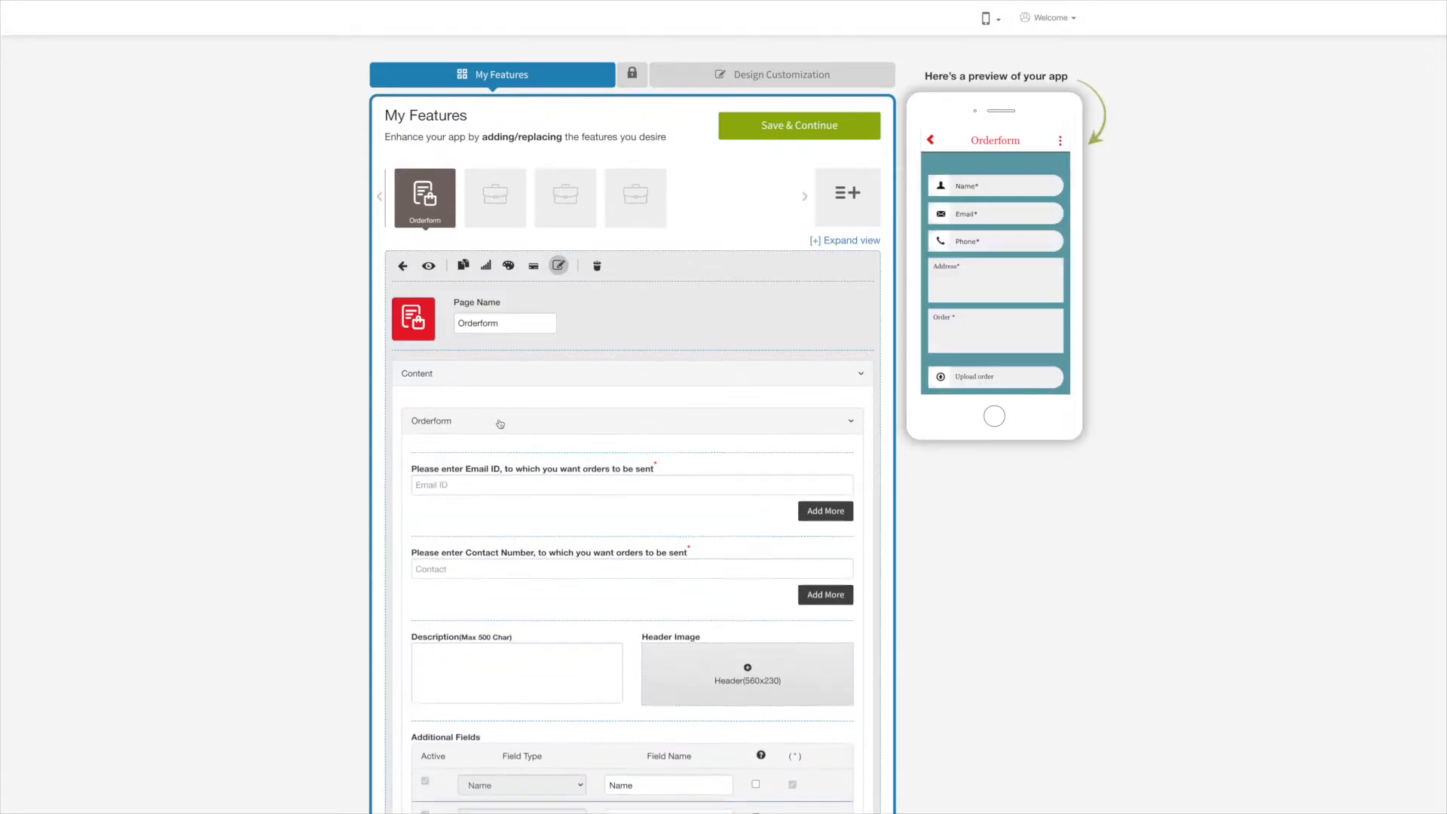
{"action": "scroll", "coordinate": [525, 212], "scroll_direction": "down", "scroll_amount": 4}
{"action": "left_click", "coordinate": [453, 170]}
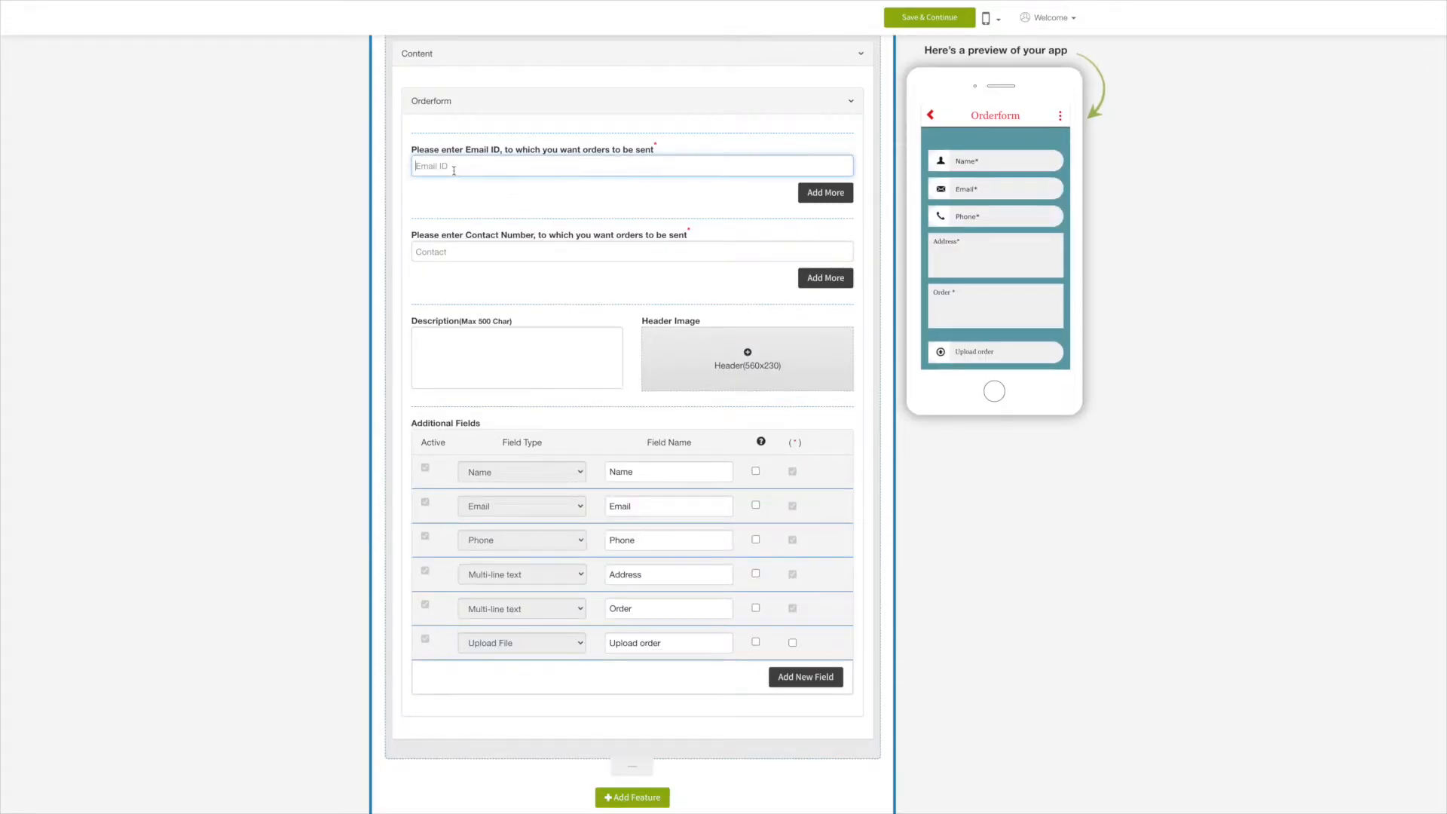
{"action": "left_click", "coordinate": [530, 205]}
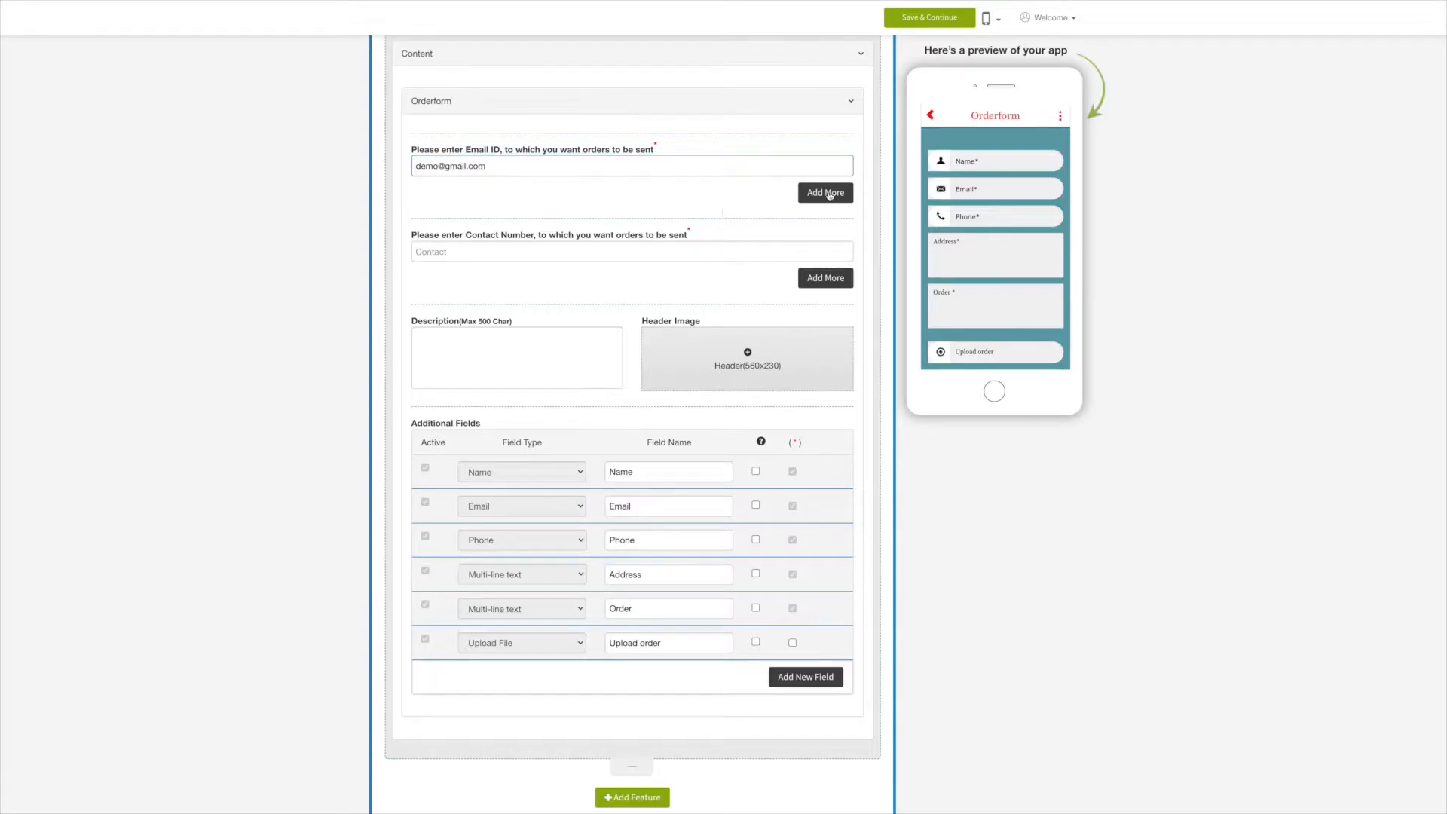
{"action": "left_click", "coordinate": [825, 194]}
{"action": "left_click", "coordinate": [511, 167]}
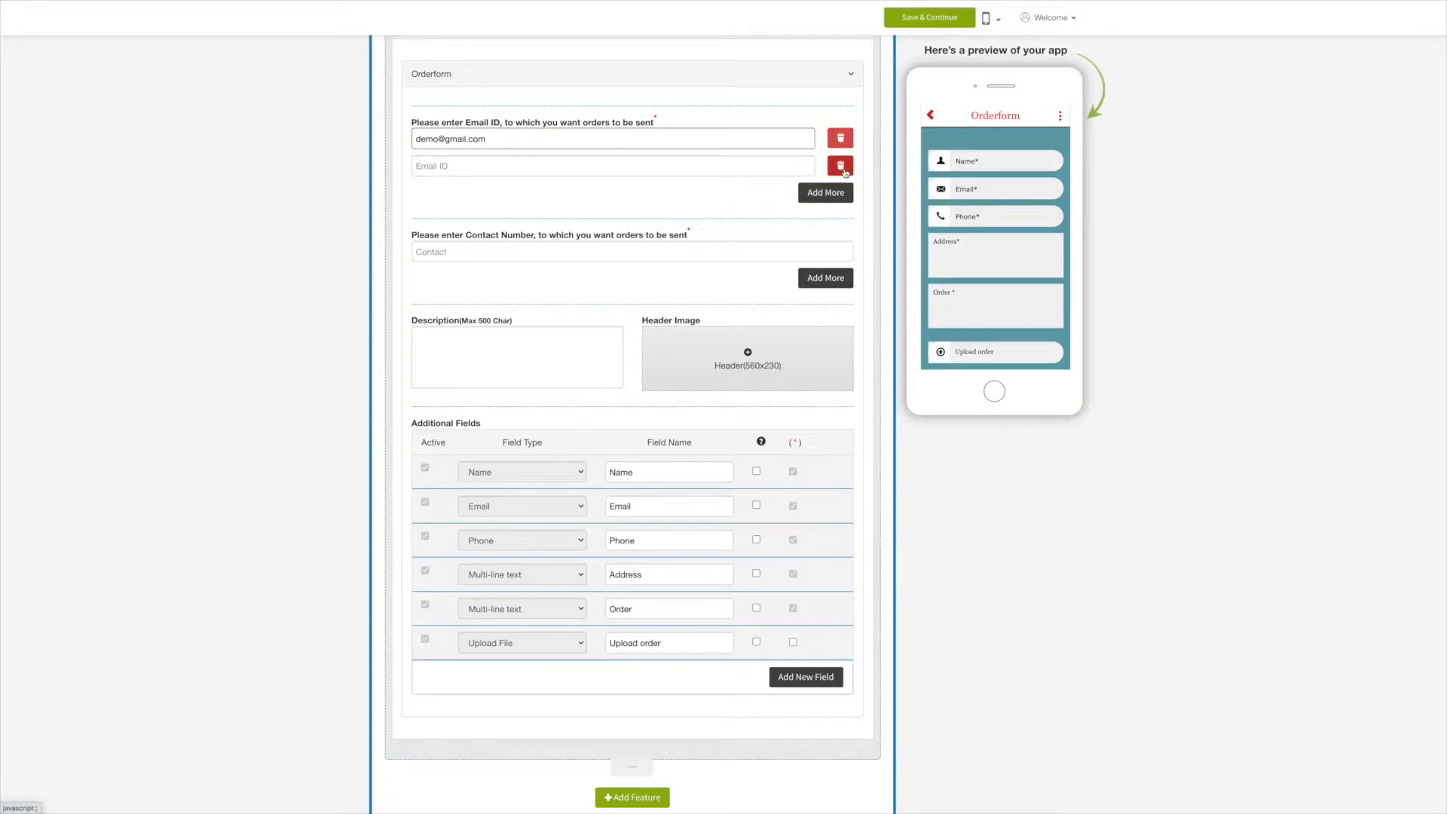
{"action": "left_click", "coordinate": [841, 168]}
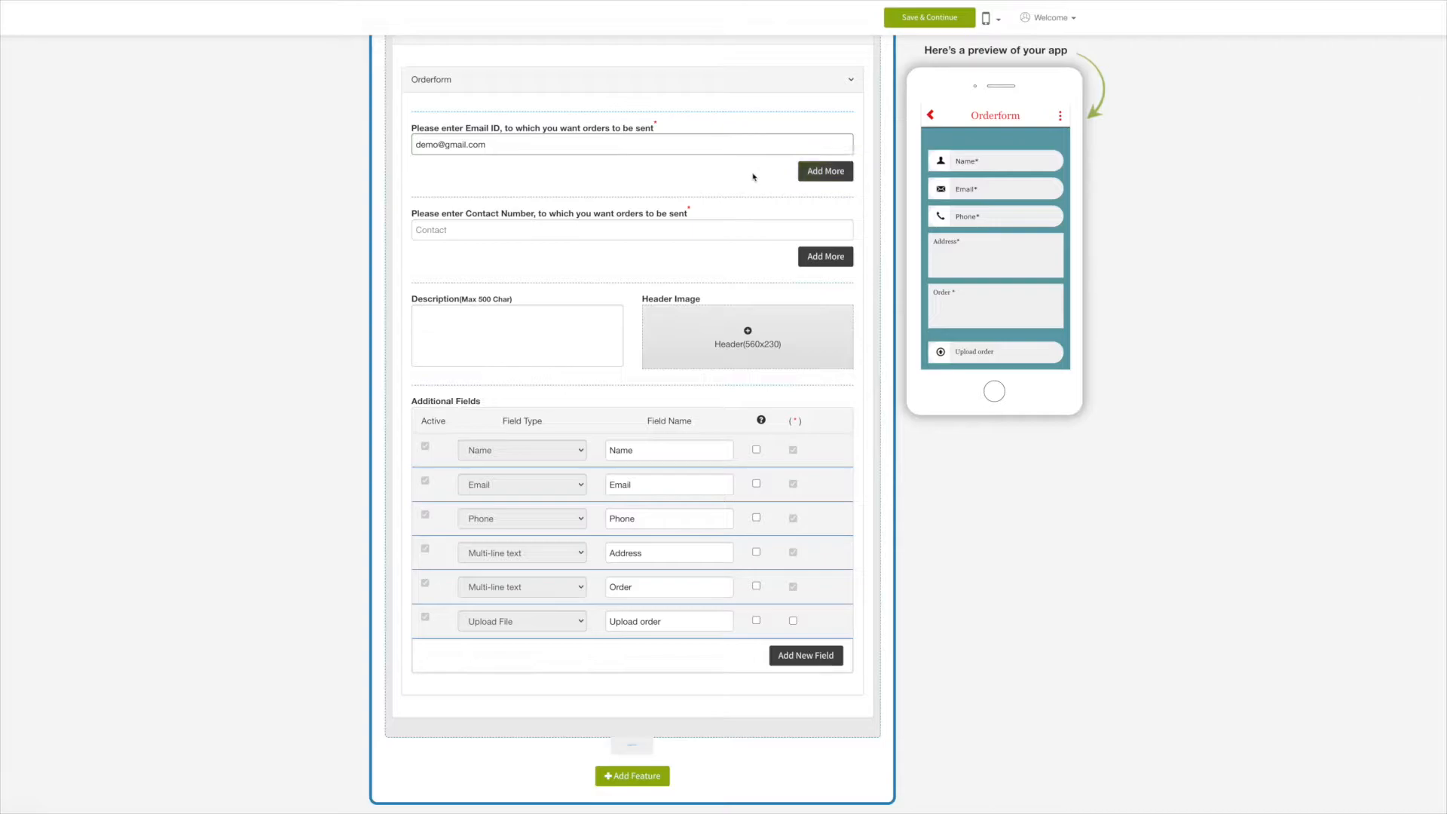
Paste the order contact number into Contact, removing the extra empty contact entry.
{"action": "left_click", "coordinate": [715, 230]}
{"action": "key", "text": "ctrl+v"}
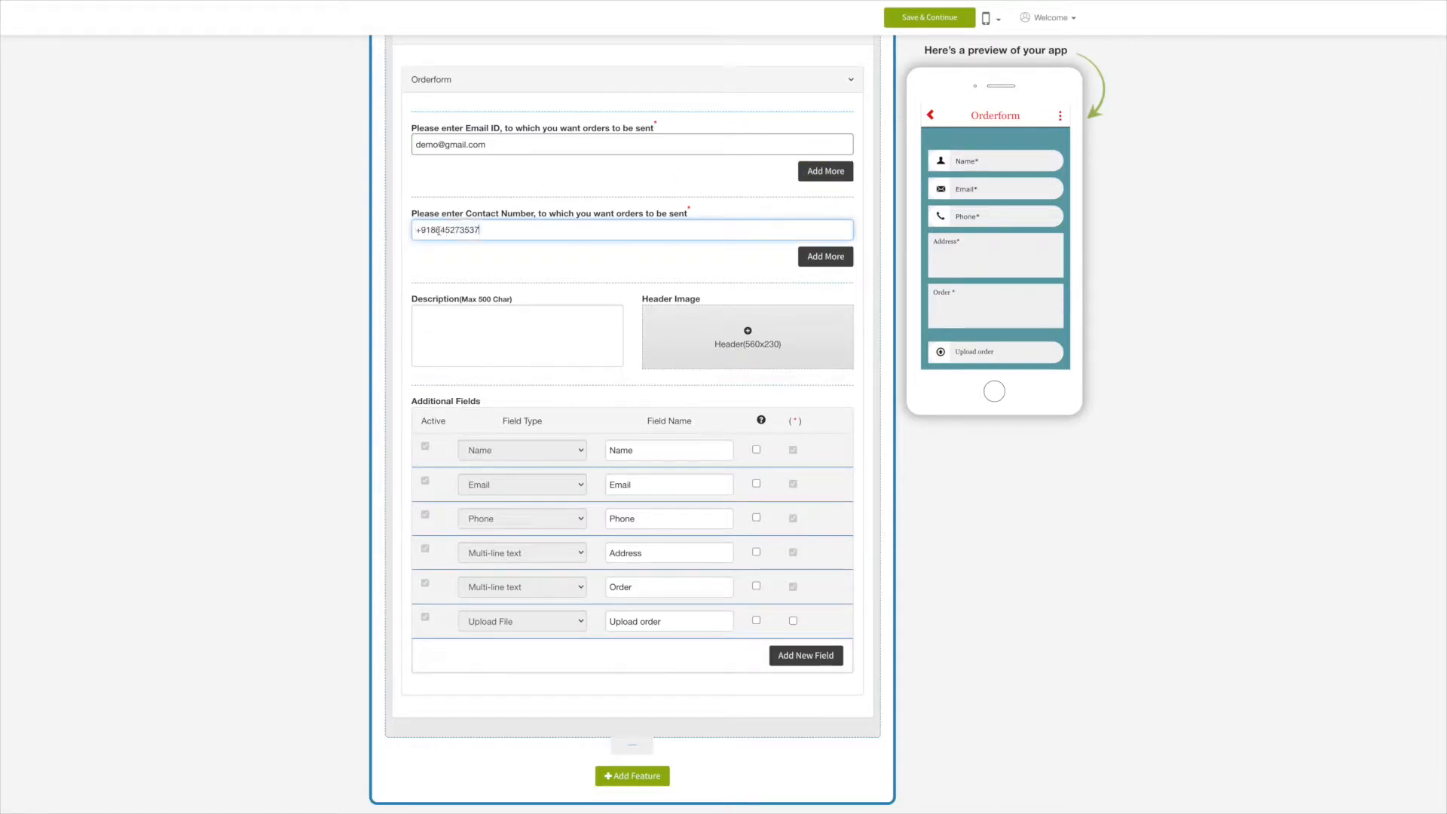
{"action": "left_click", "coordinate": [484, 264]}
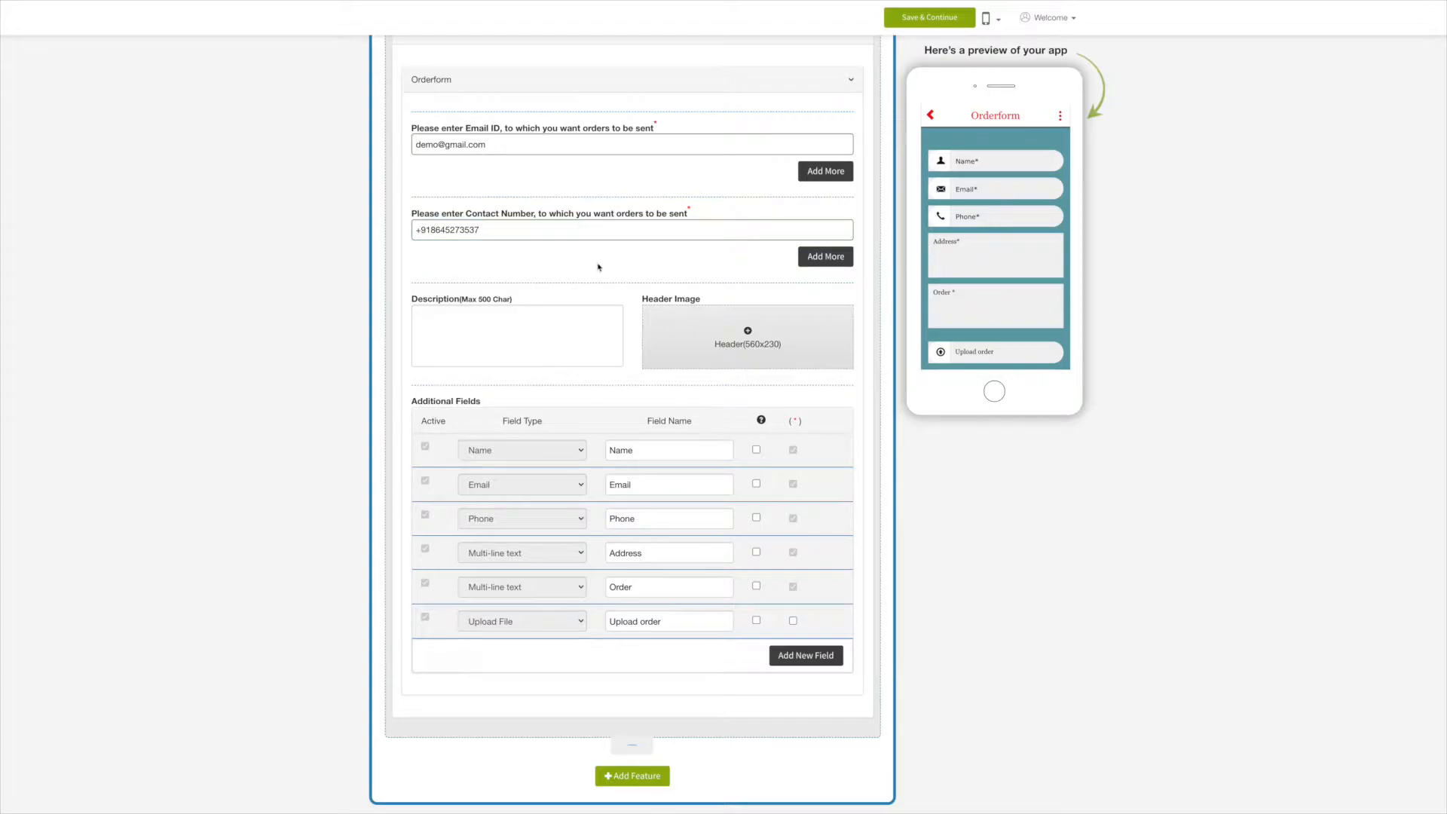
{"action": "left_click", "coordinate": [837, 262]}
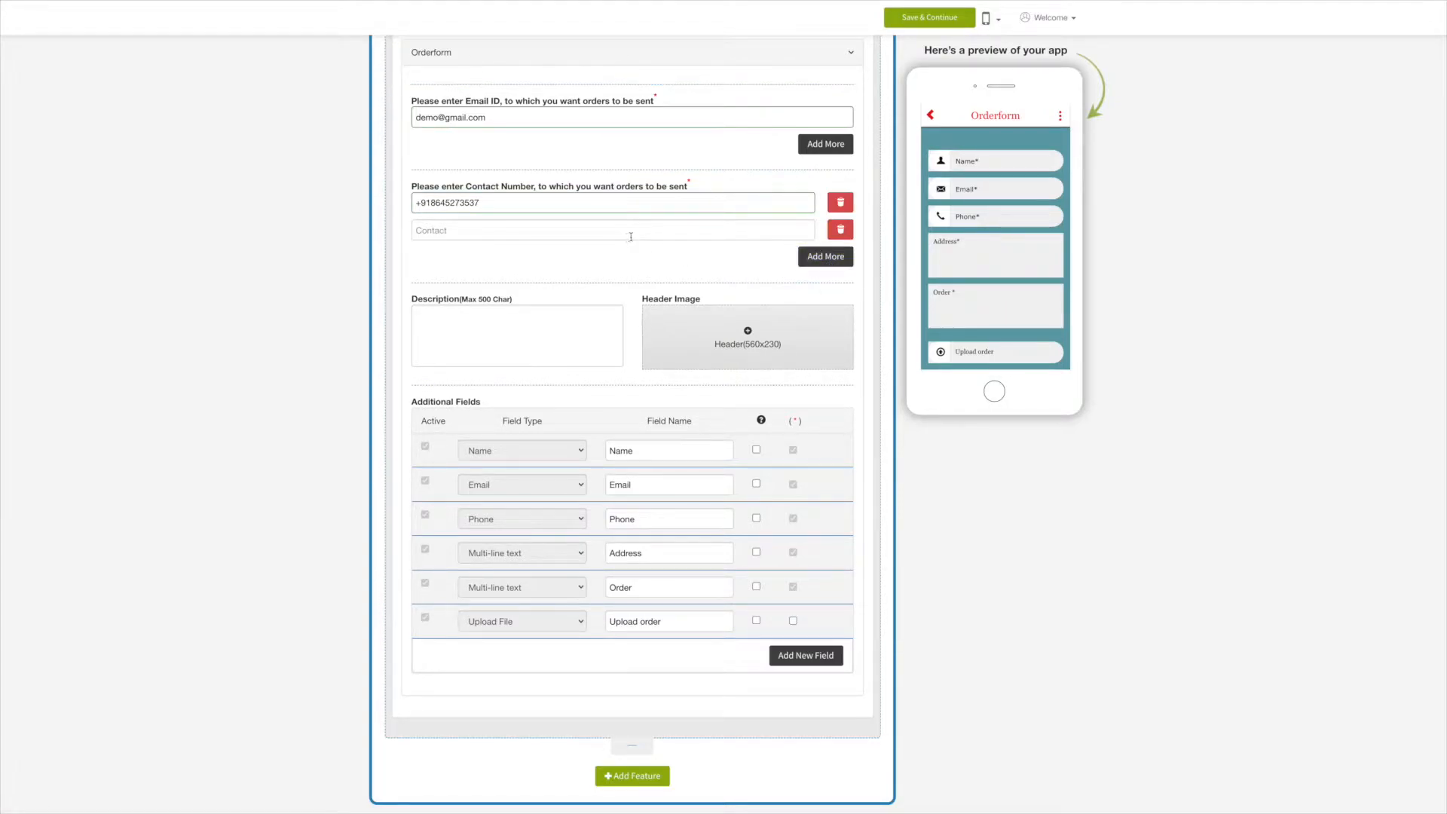
{"action": "left_click", "coordinate": [841, 230]}
{"action": "left_click", "coordinate": [433, 339]}
Paste a paragraph explaining what an order form is into the Description box.
{"action": "type", "text": "An order form is a document buyers use to request merchandise from a wholesaler, manufacturer or retailer. It's mostly used by businesses that buy products in higher amounts. ... Aside from selling goods, an order form may be used to sell services"}
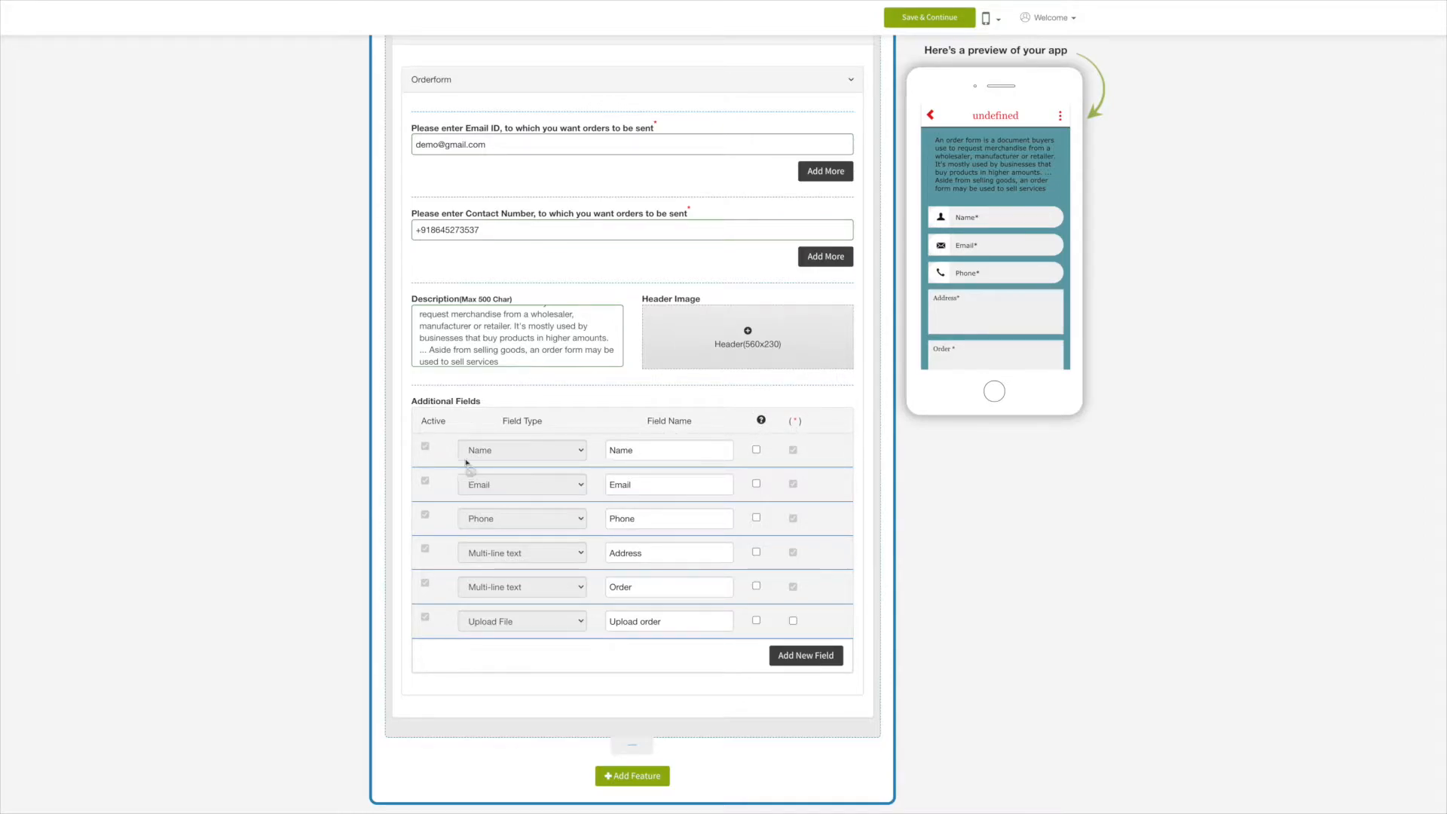
Rename the first field from 'Name' to 'Testing', leaving its hint turned off.
{"action": "left_click", "coordinate": [641, 453]}
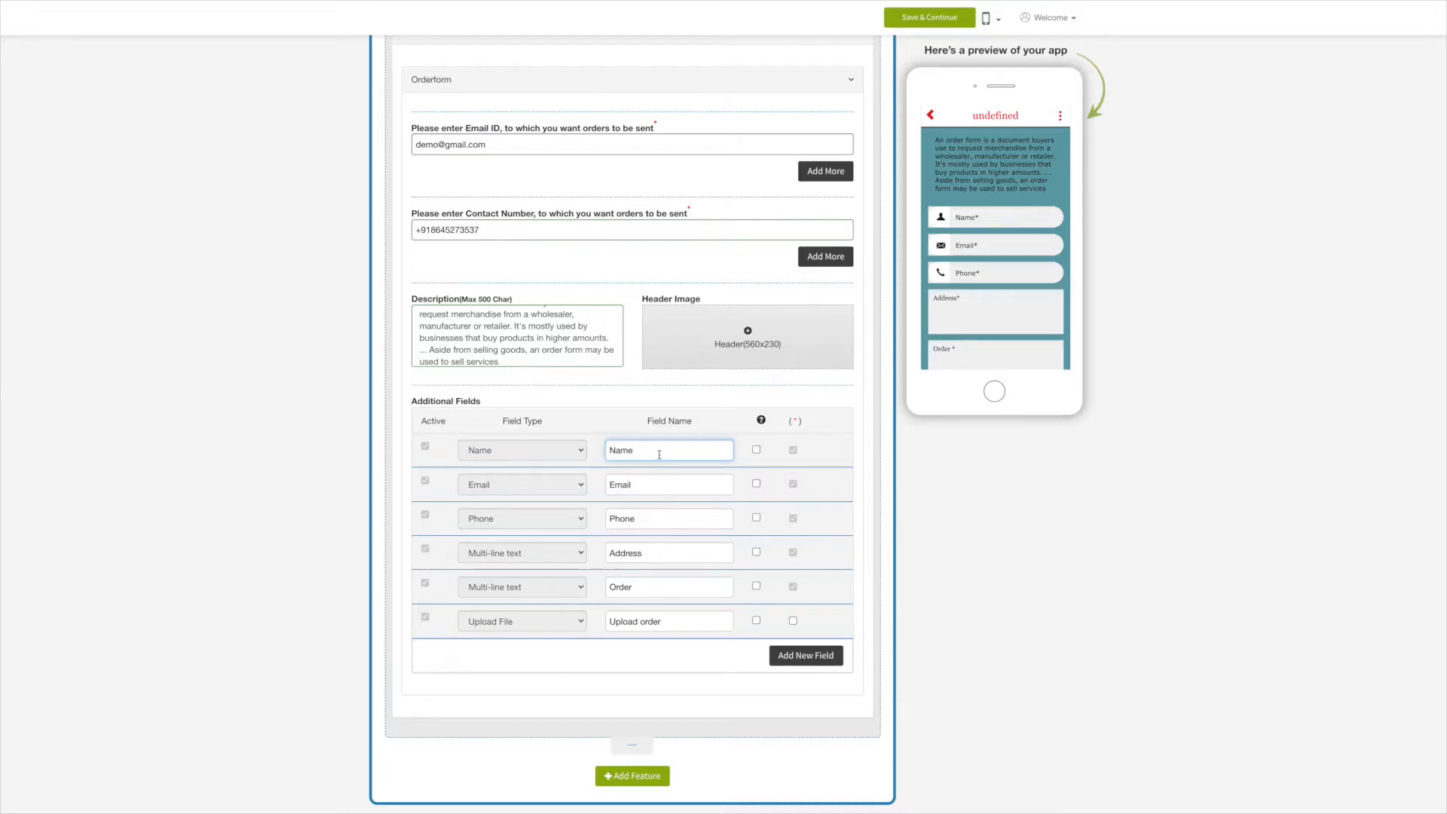
{"action": "key", "text": "BackSpace"}
{"action": "key", "text": "BackSpace"}
{"action": "key", "text": "BackSpace"}
{"action": "type", "text": "Testing"}
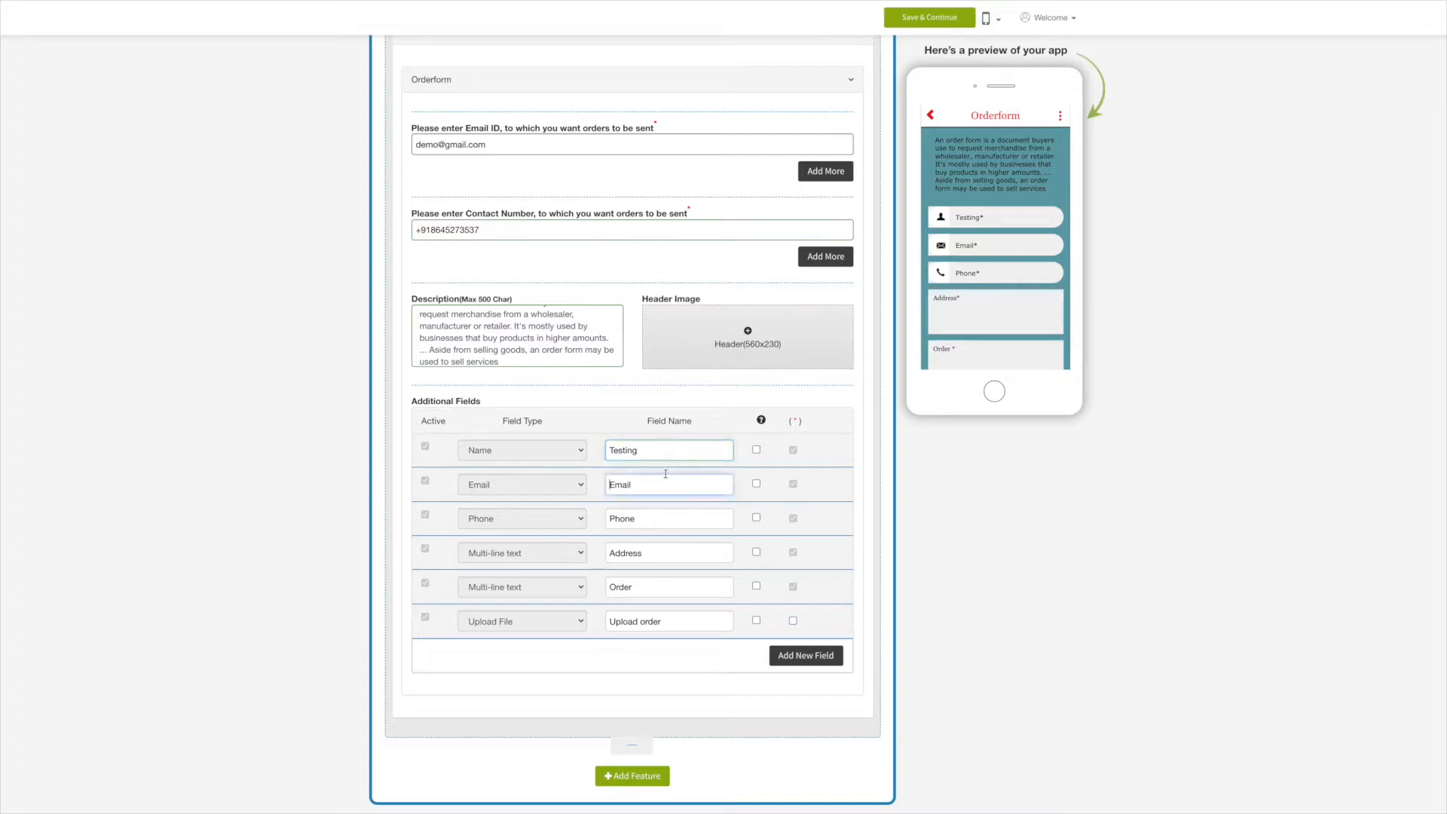
{"action": "left_click", "coordinate": [757, 451]}
{"action": "left_click", "coordinate": [530, 494]}
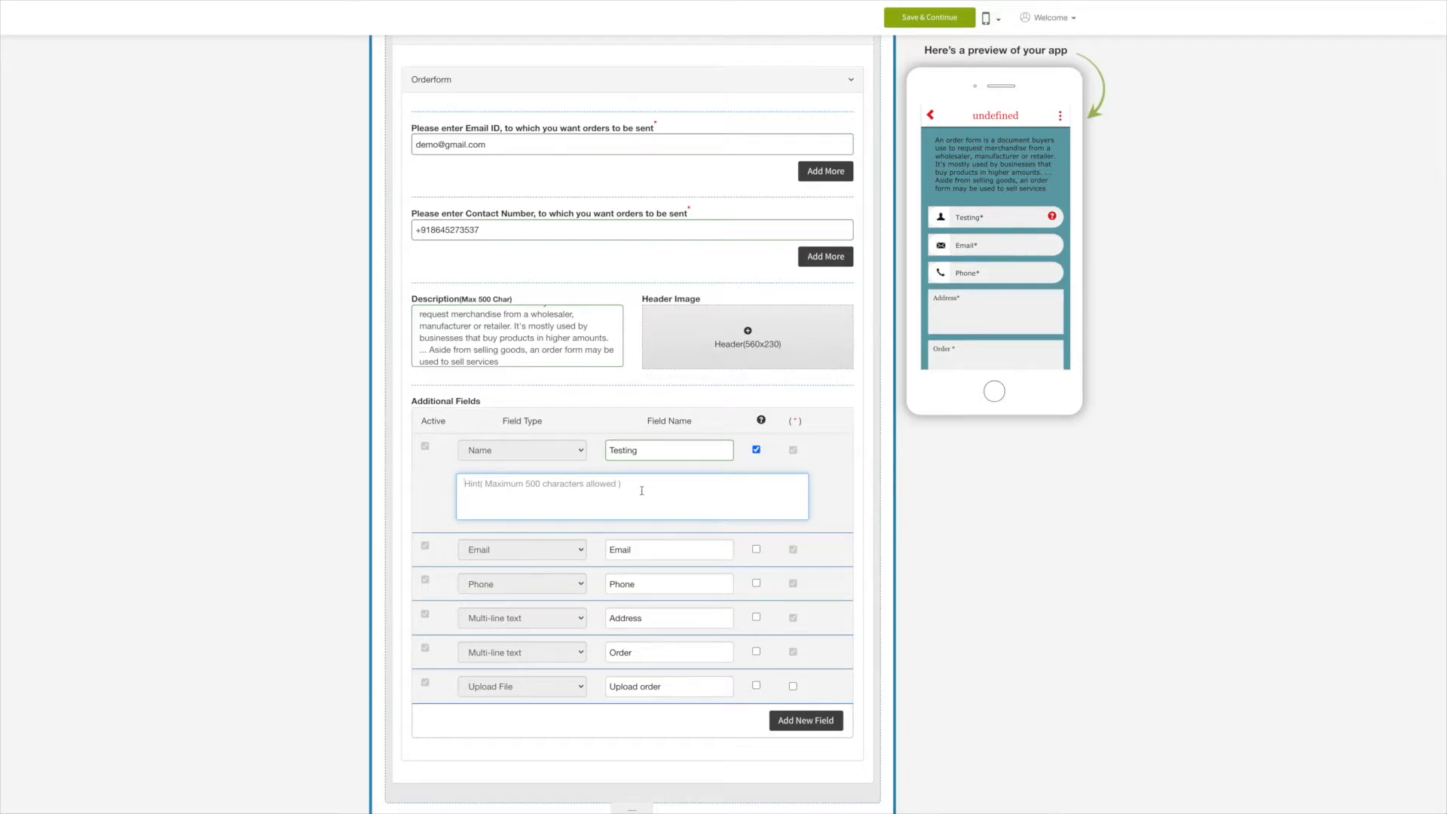
{"action": "left_click", "coordinate": [757, 450]}
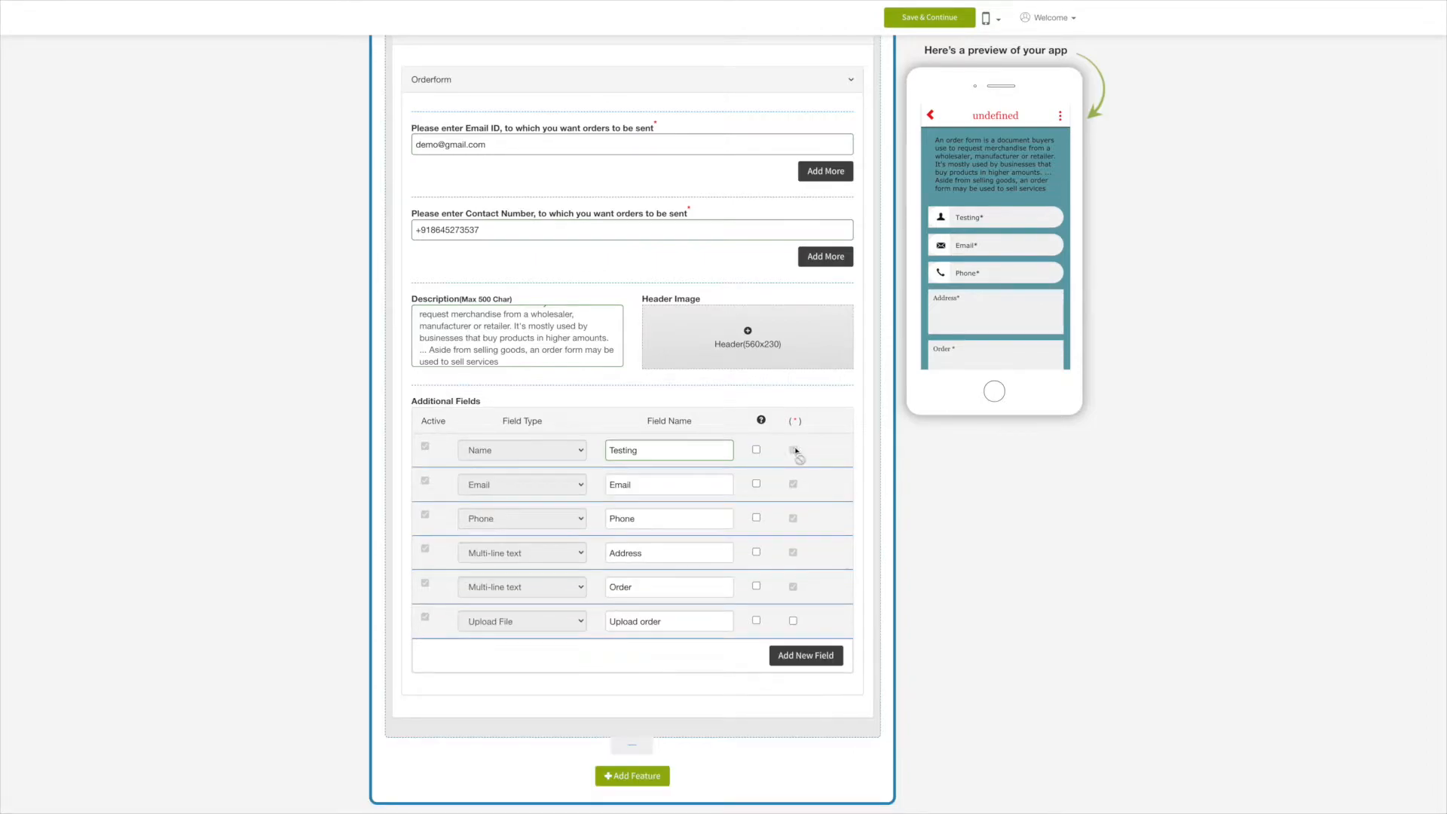
Leave the Email, Phone, Address, Order and Upload order fields unchanged, then add a new field.
{"action": "left_click", "coordinate": [650, 486]}
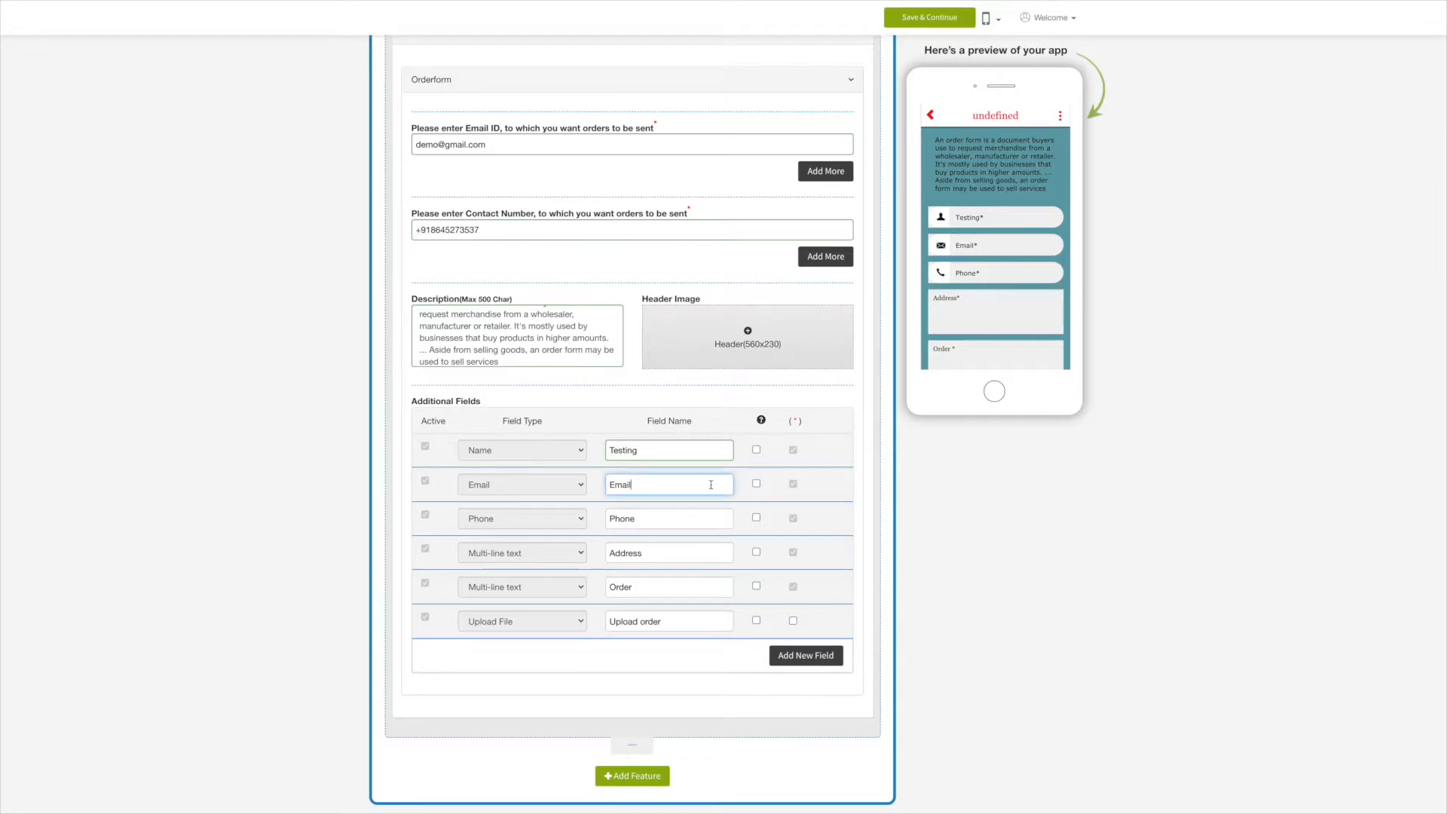
{"action": "left_click", "coordinate": [757, 485]}
{"action": "left_click", "coordinate": [757, 484]}
{"action": "left_click", "coordinate": [664, 521]}
{"action": "left_click", "coordinate": [662, 554]}
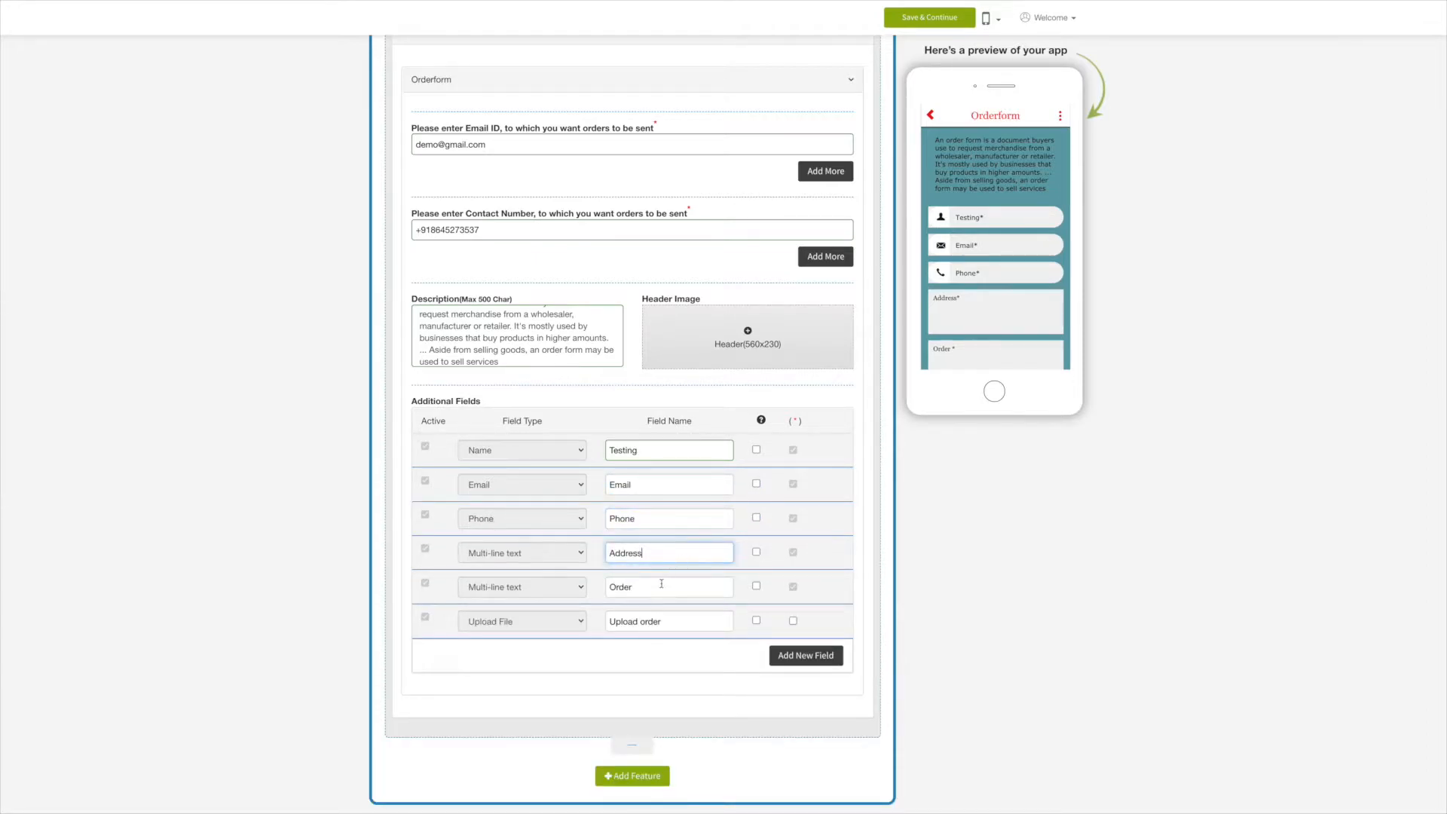
{"action": "left_click", "coordinate": [662, 586]}
{"action": "left_click", "coordinate": [663, 622]}
{"action": "left_click", "coordinate": [665, 663]}
{"action": "left_click", "coordinate": [805, 656]}
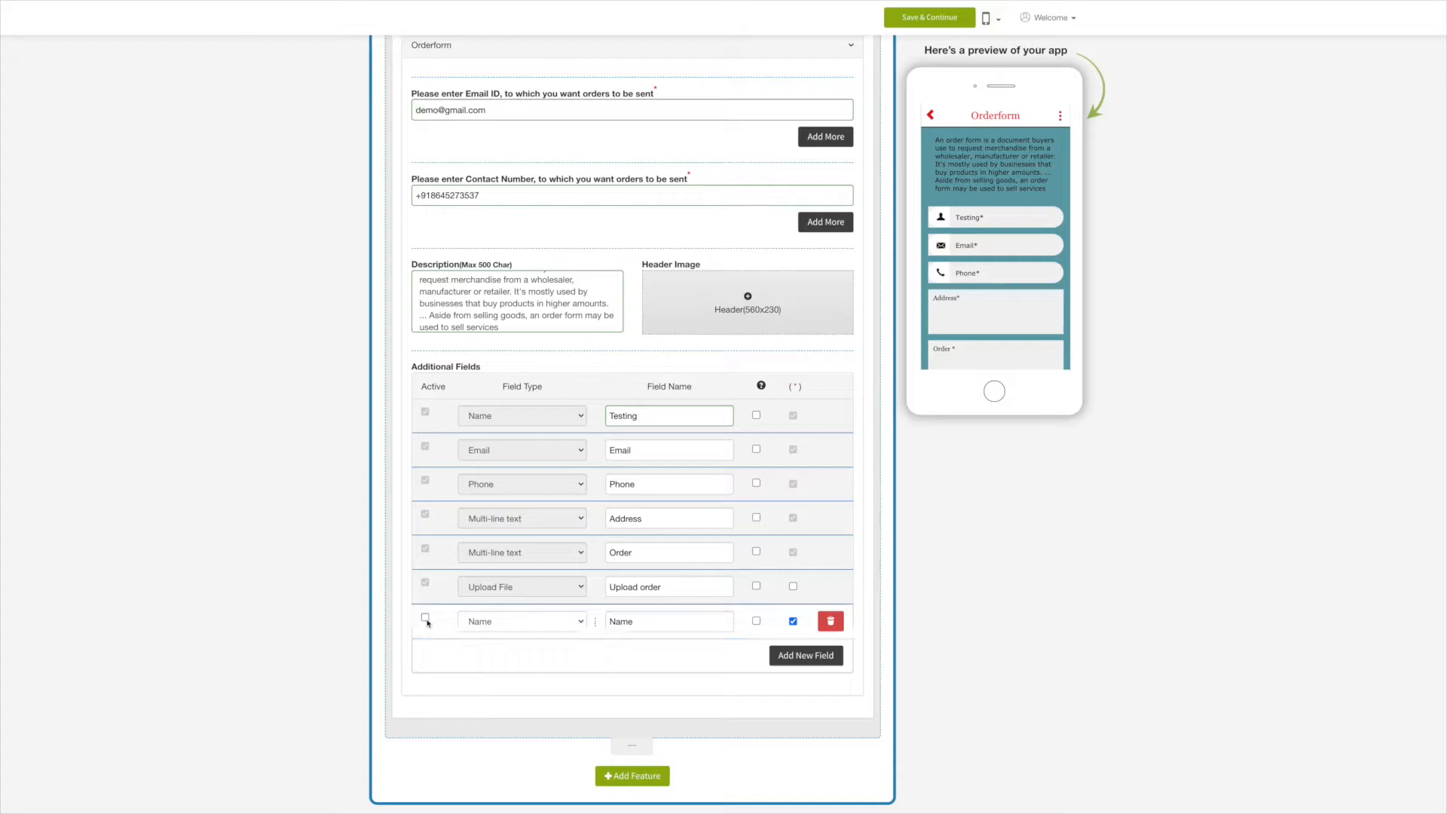
Delete the new seventh Name field and confirm, leaving the six original fields.
{"action": "left_click", "coordinate": [477, 622]}
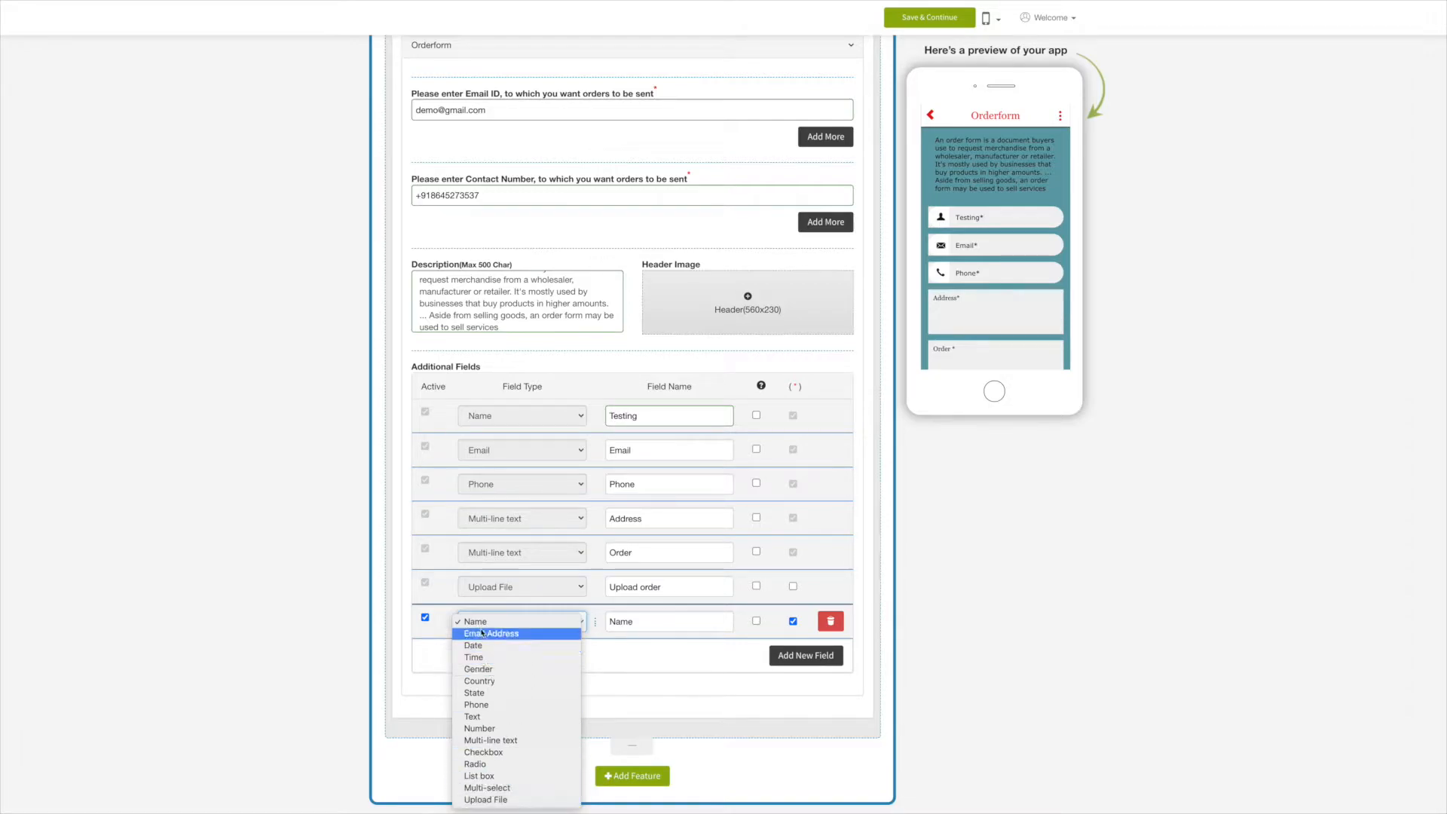
{"action": "left_click", "coordinate": [480, 623]}
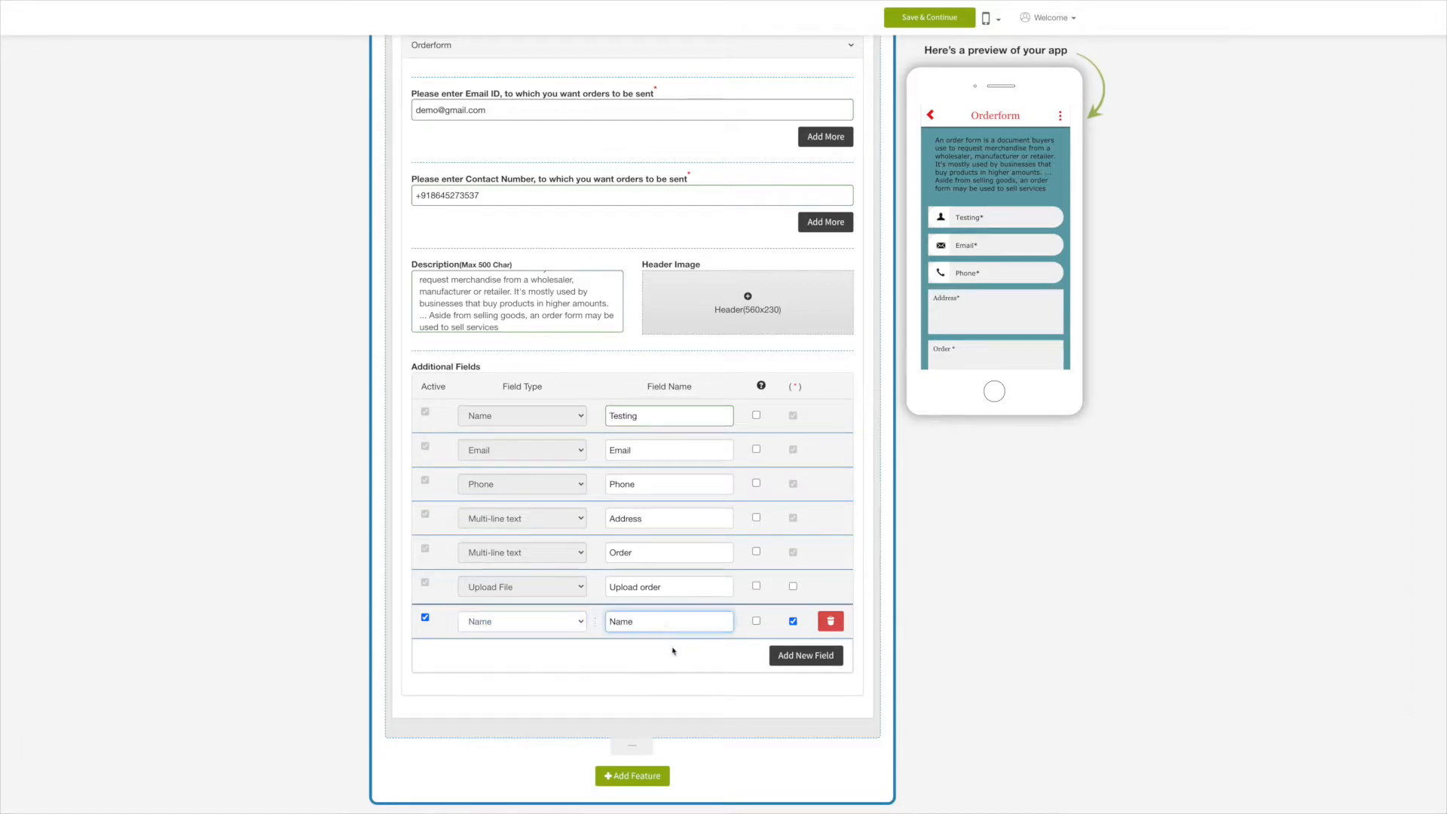
{"action": "left_click", "coordinate": [757, 622]}
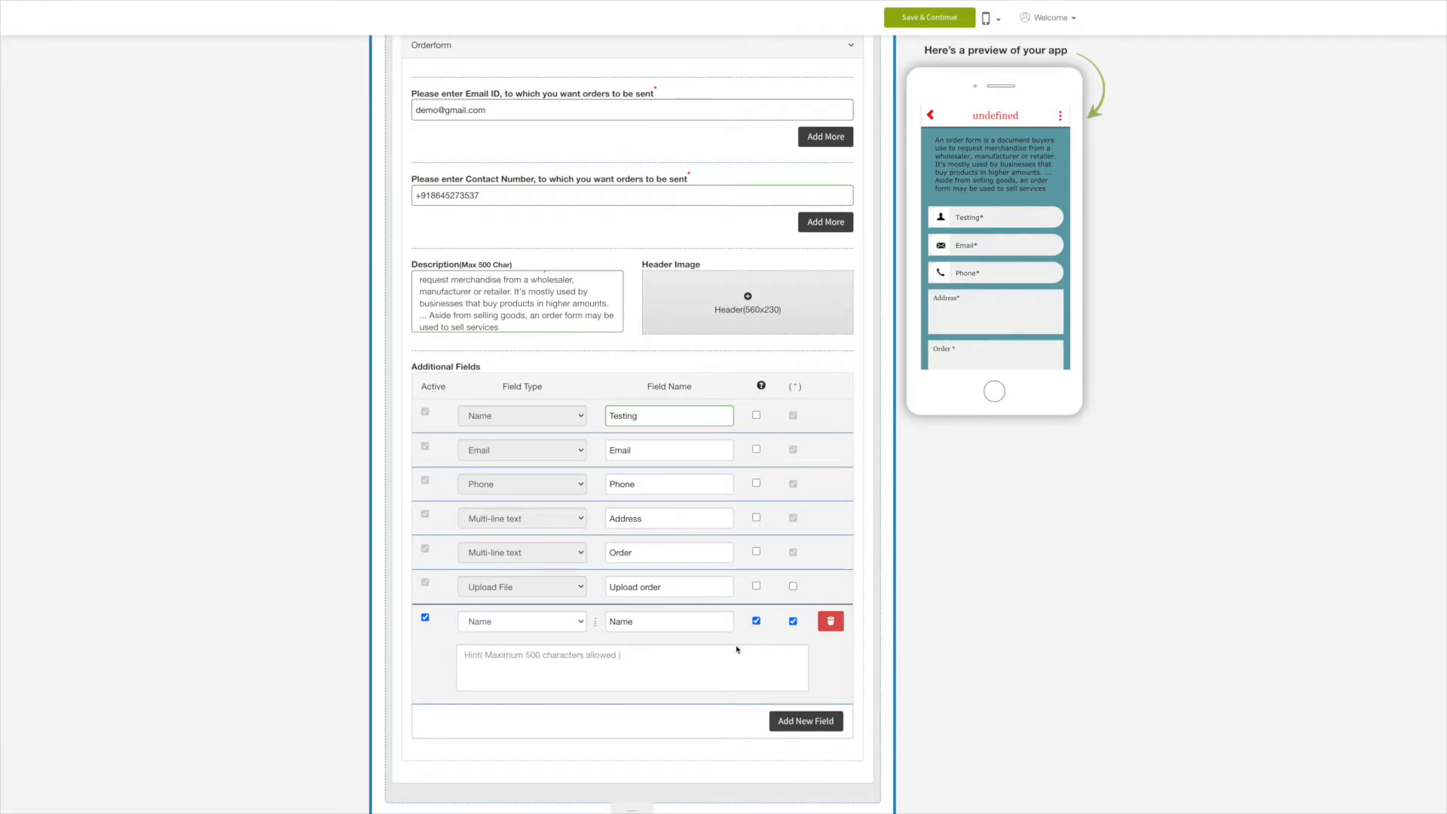
{"action": "left_click", "coordinate": [756, 622]}
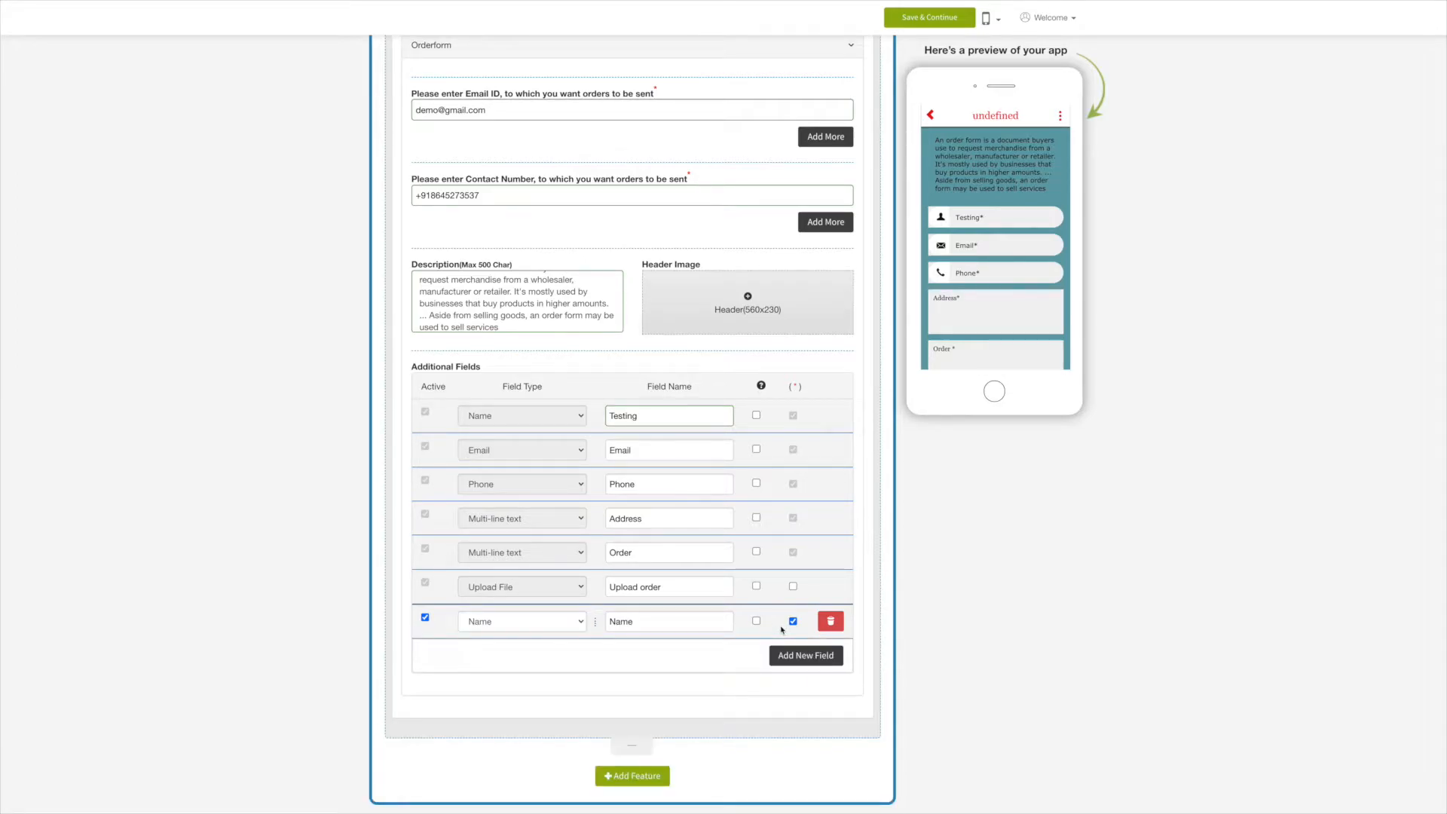
{"action": "left_click", "coordinate": [830, 622]}
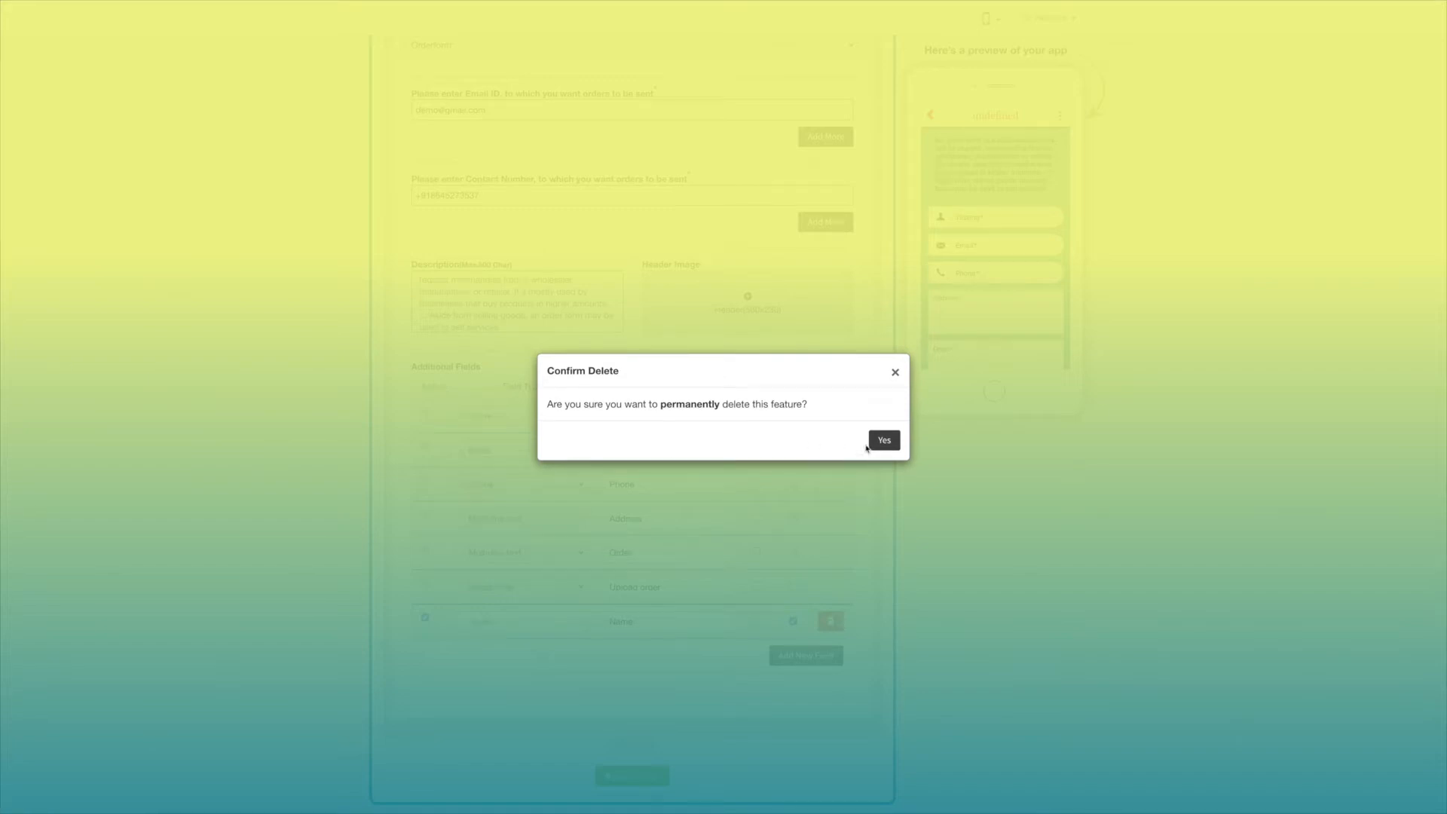
{"action": "left_click", "coordinate": [885, 441]}
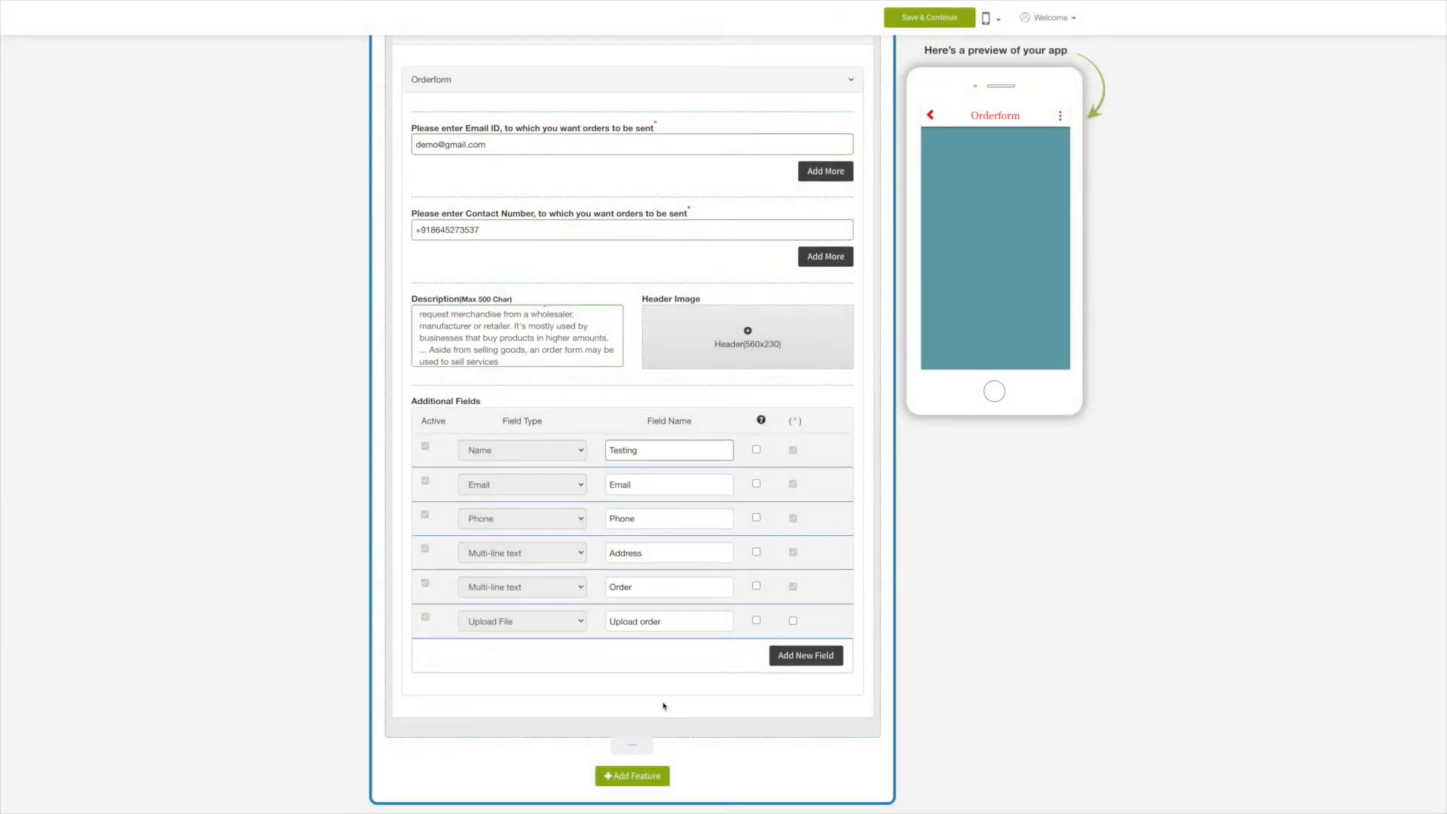
{"action": "scroll", "coordinate": [663, 707], "scroll_direction": "up", "scroll_amount": 3}
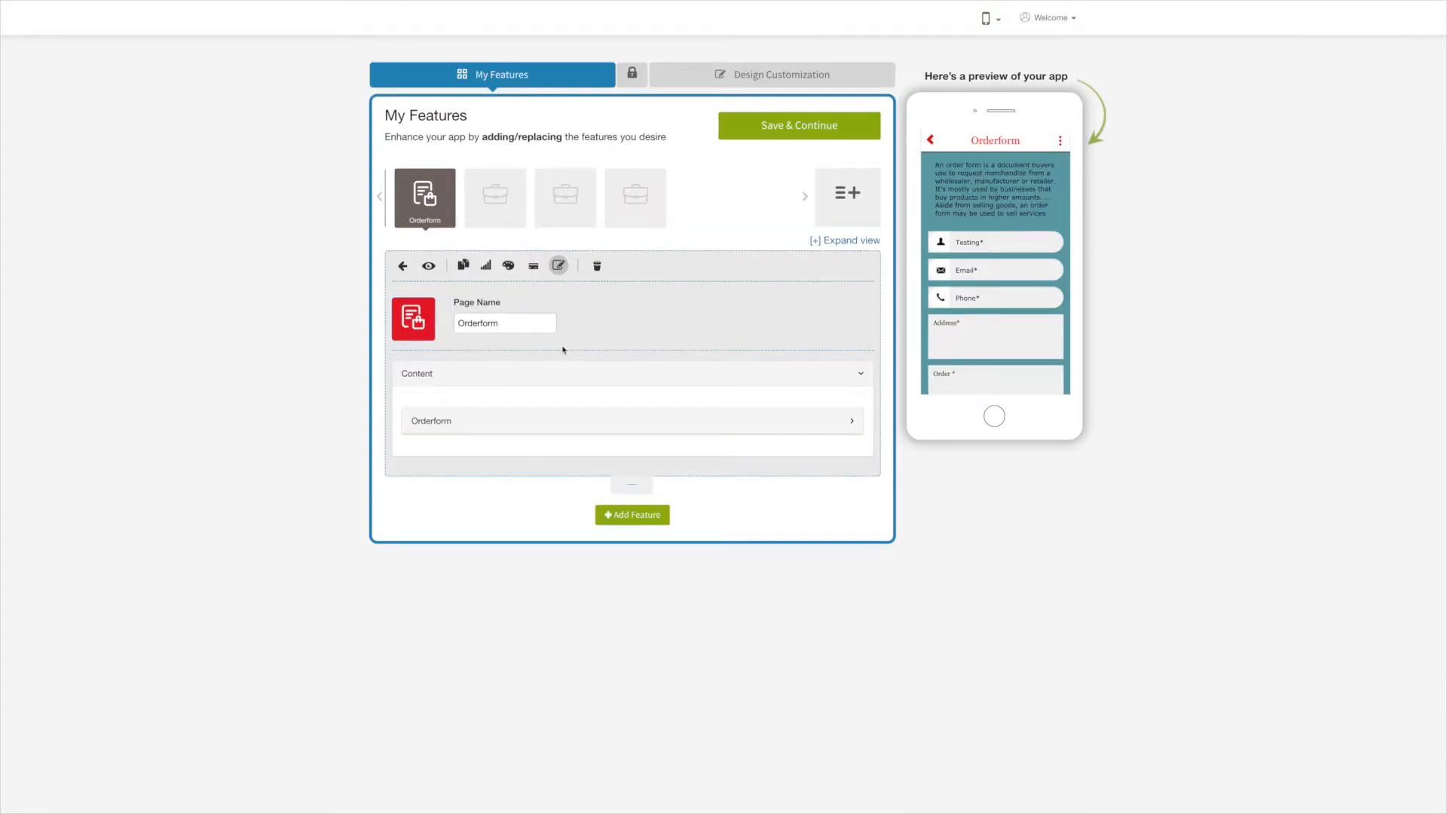
Browse the Background dialog's solid colour and custom image options without changing the background.
{"action": "left_click", "coordinate": [509, 267]}
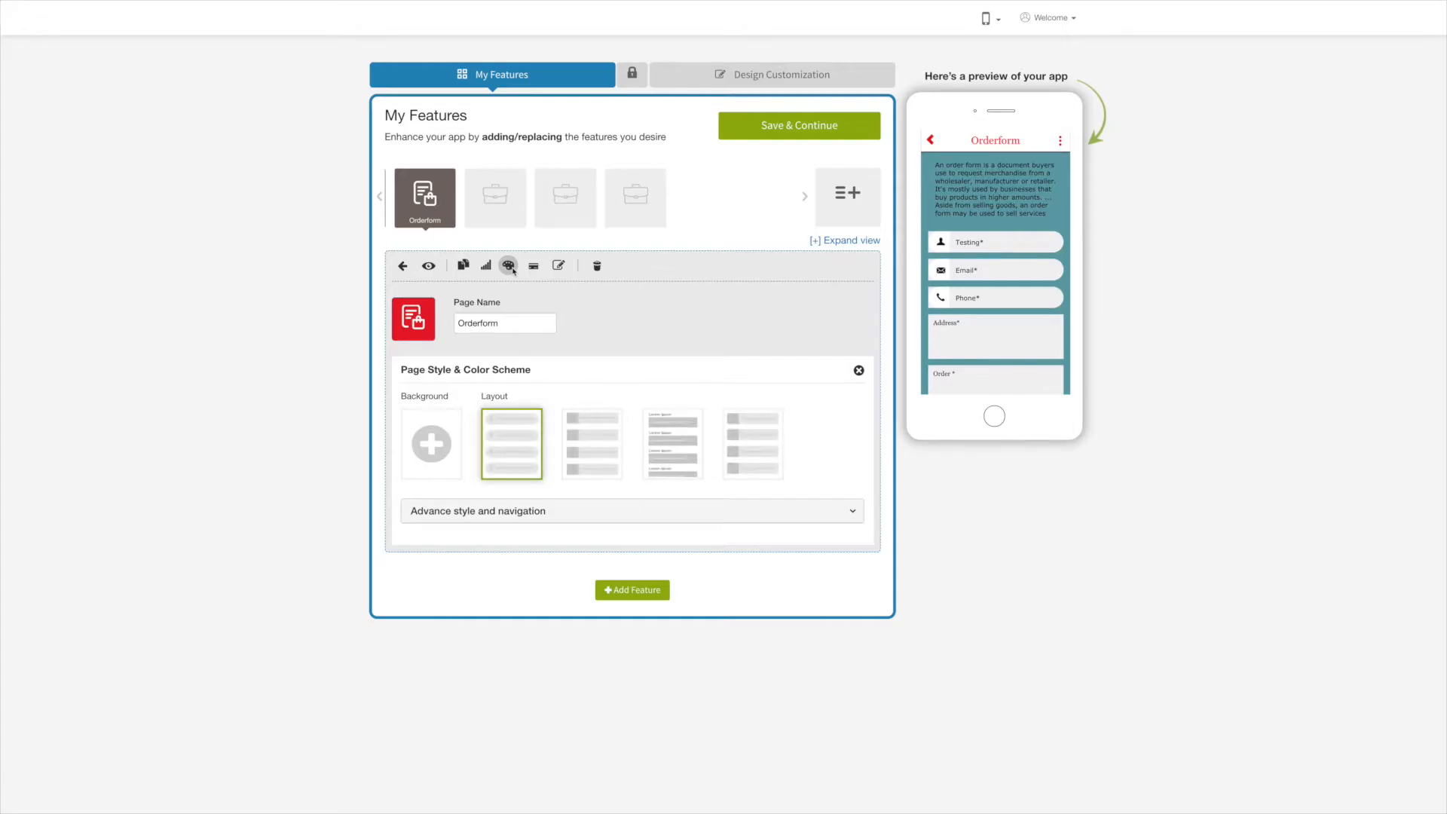
{"action": "left_click", "coordinate": [435, 450]}
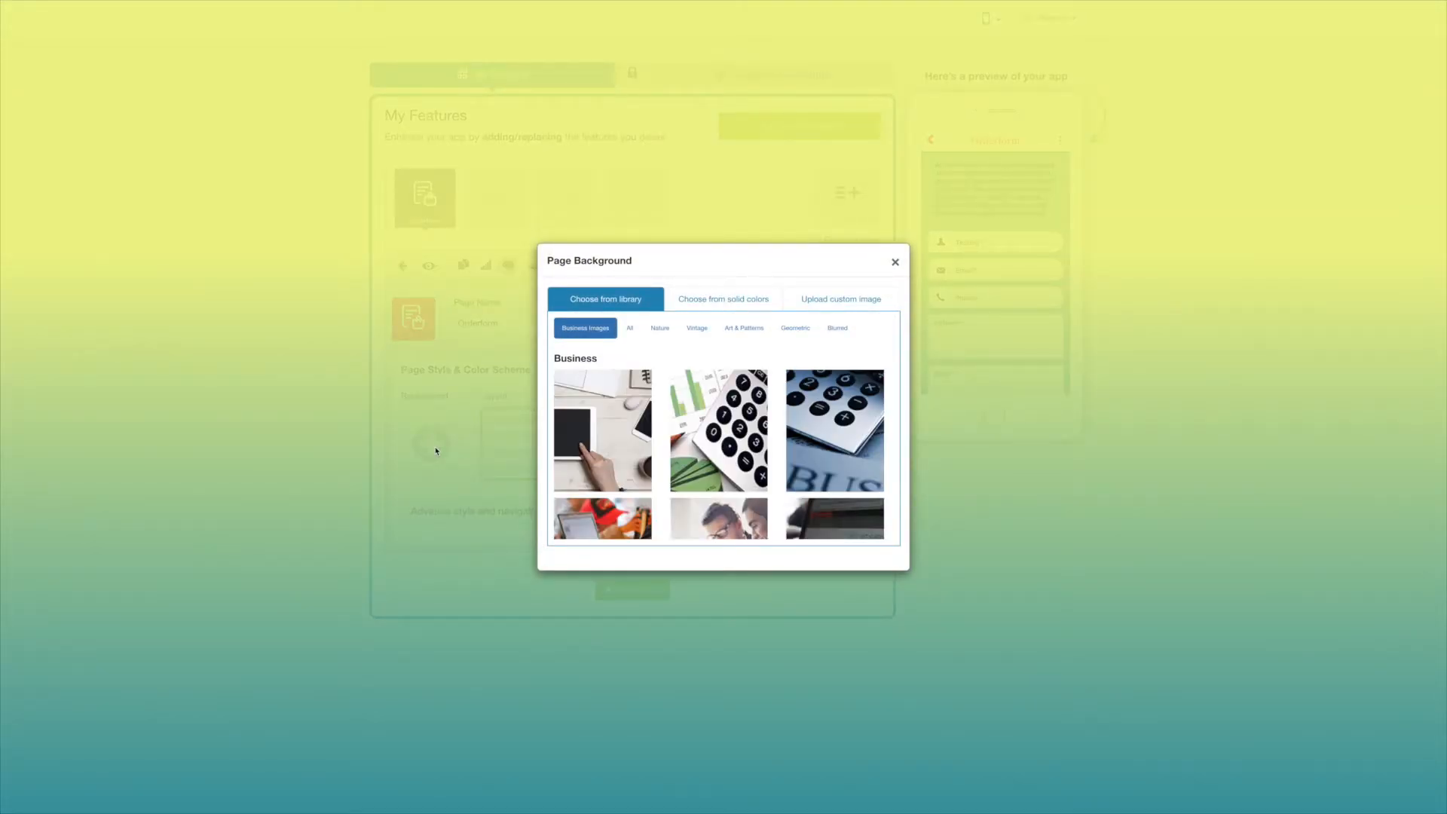
{"action": "left_click", "coordinate": [691, 298]}
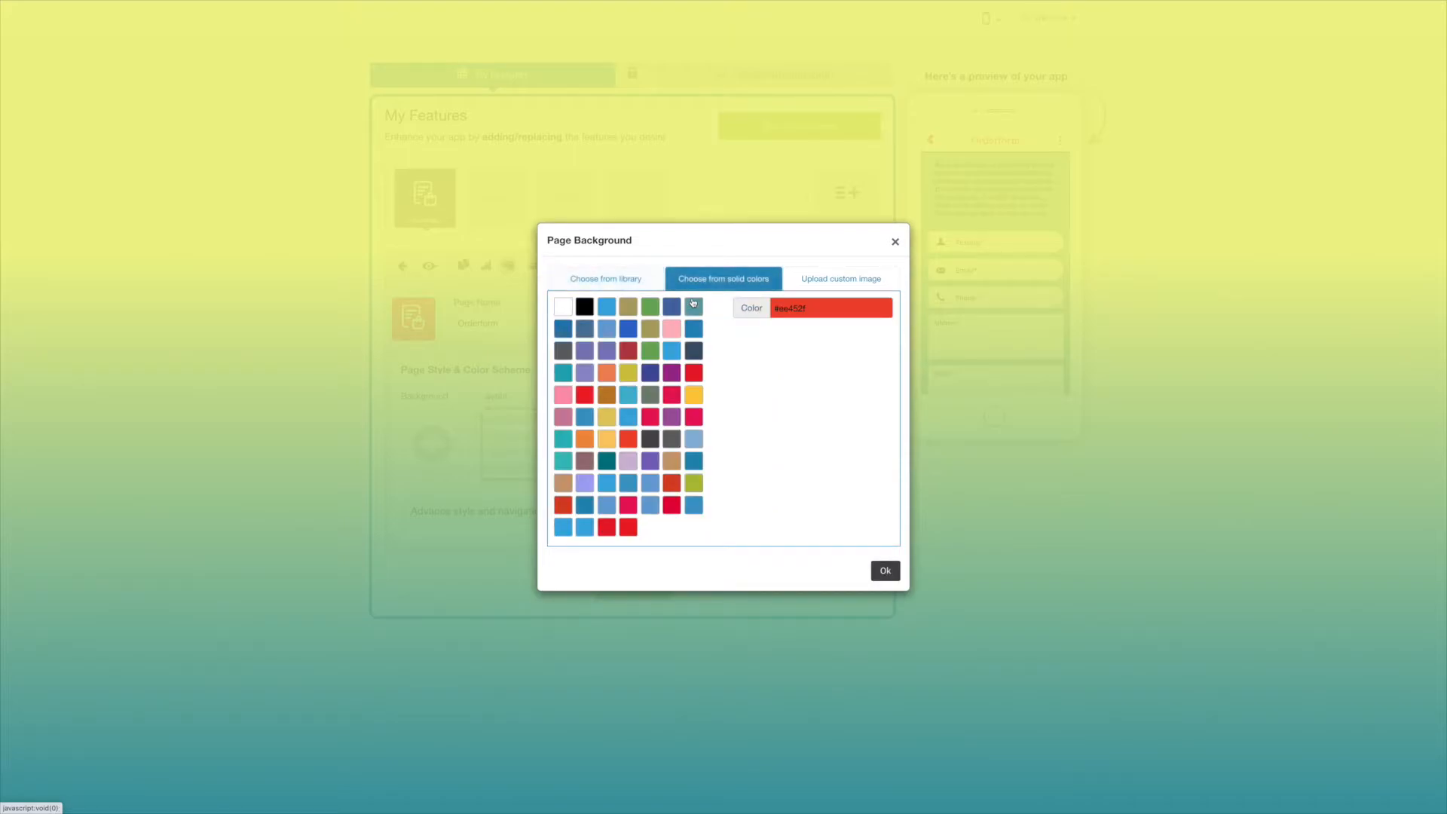
{"action": "left_click", "coordinate": [836, 279]}
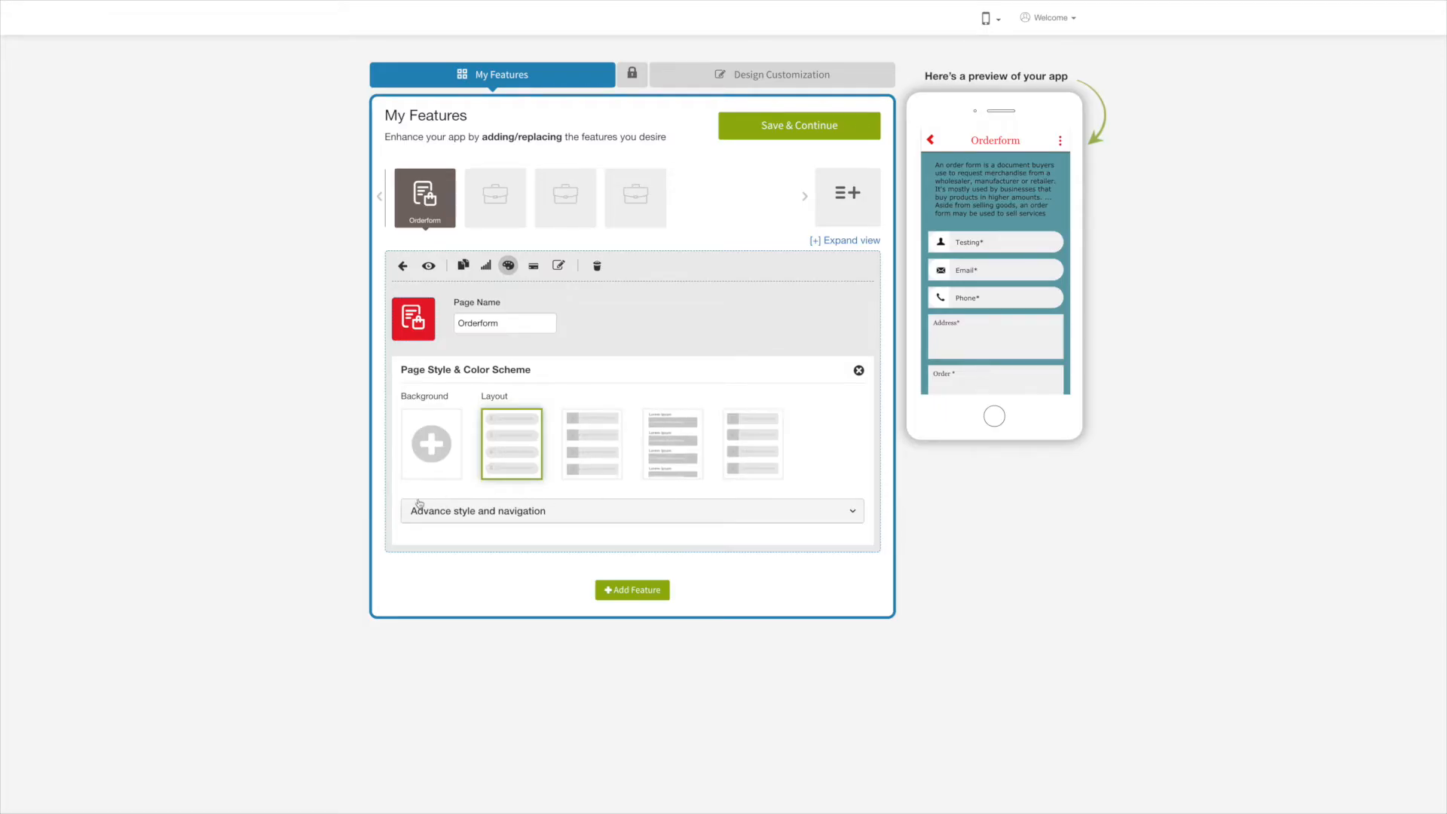
Apply the fifth layout style and expand the Advance style and navigation settings.
{"action": "left_click", "coordinate": [580, 474]}
{"action": "left_click", "coordinate": [753, 445]}
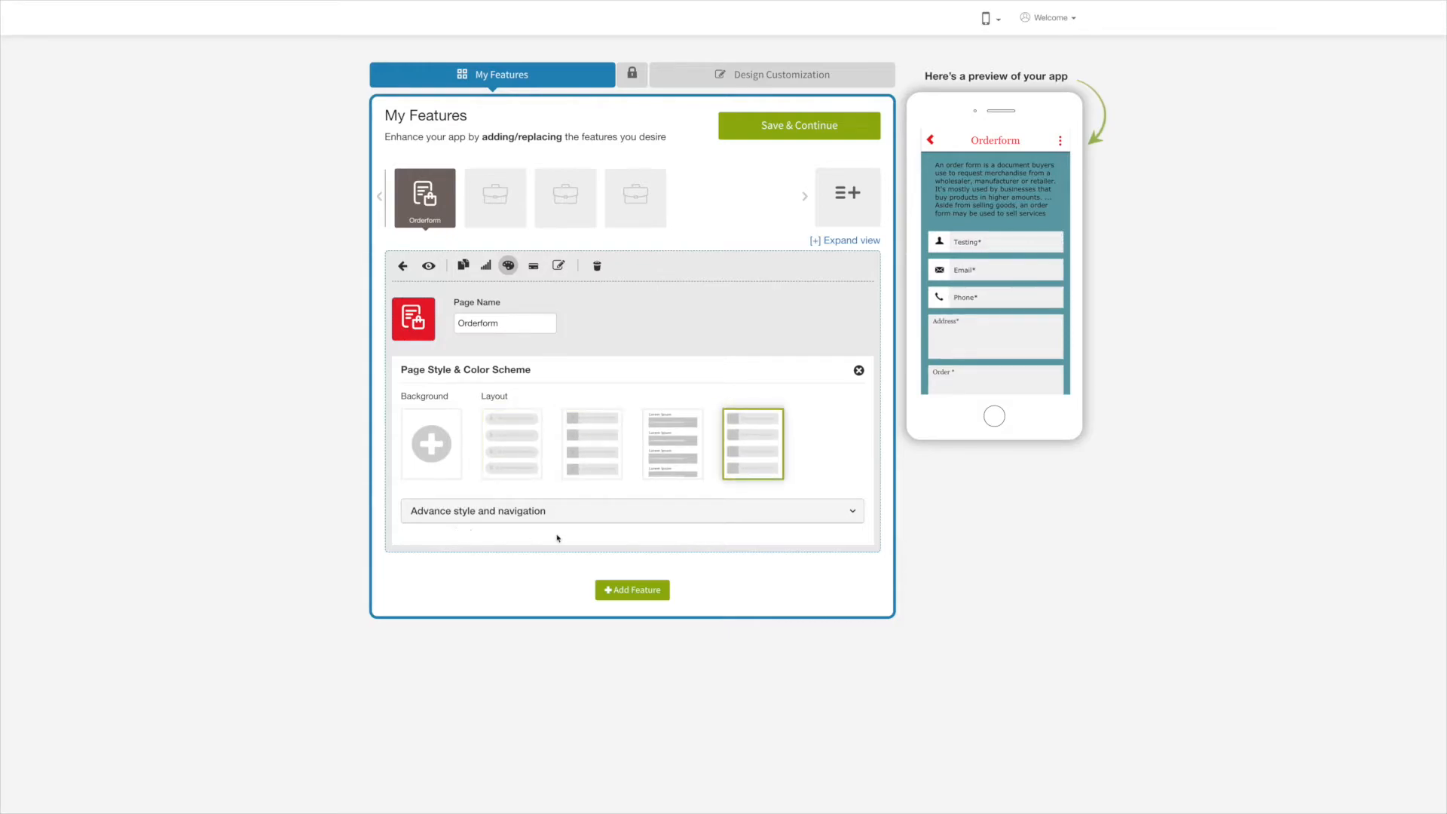
{"action": "left_click", "coordinate": [595, 512]}
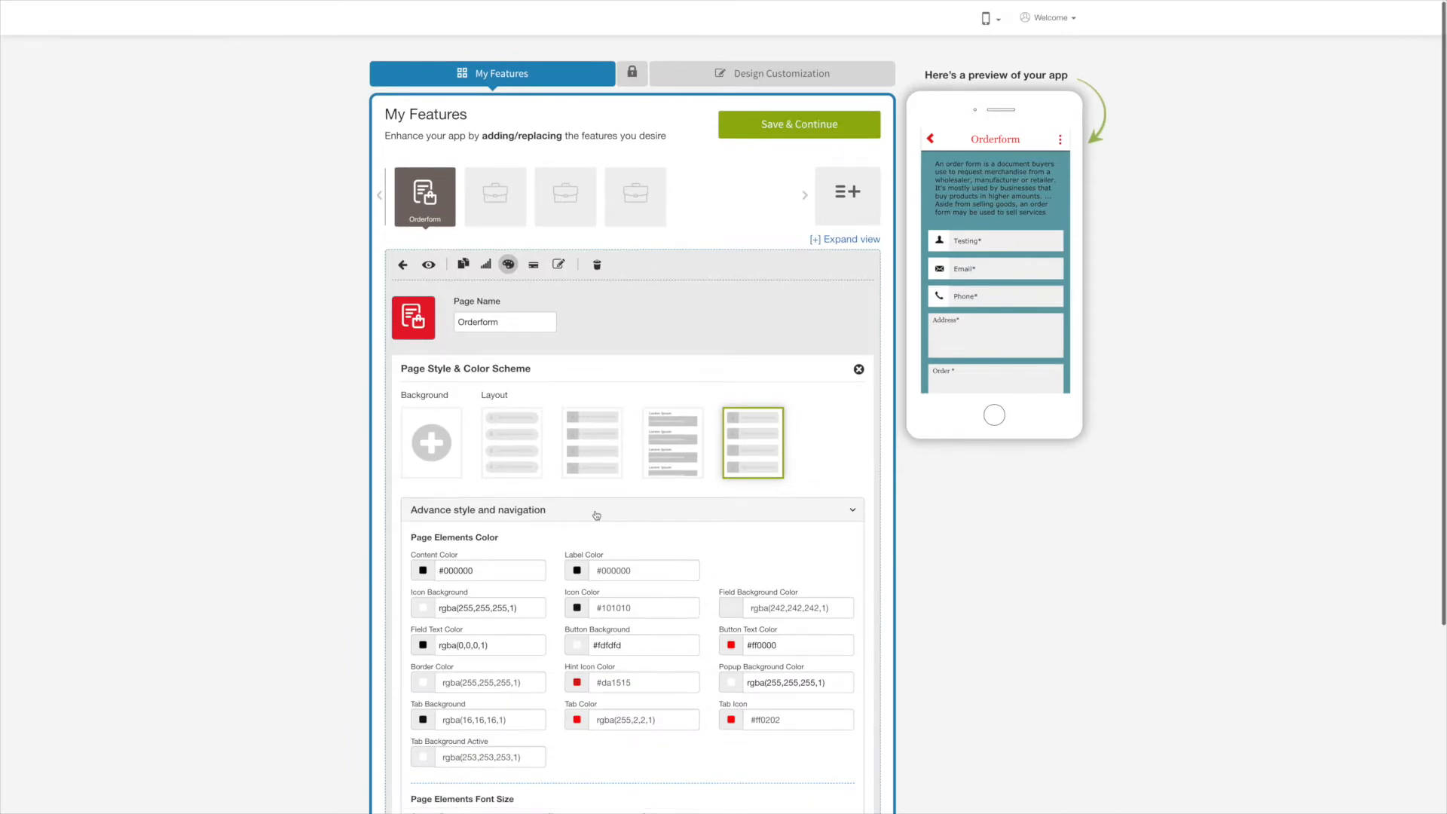
{"action": "scroll", "coordinate": [595, 511], "scroll_direction": "down", "scroll_amount": 3}
{"action": "scroll", "coordinate": [596, 511], "scroll_direction": "down", "scroll_amount": 1}
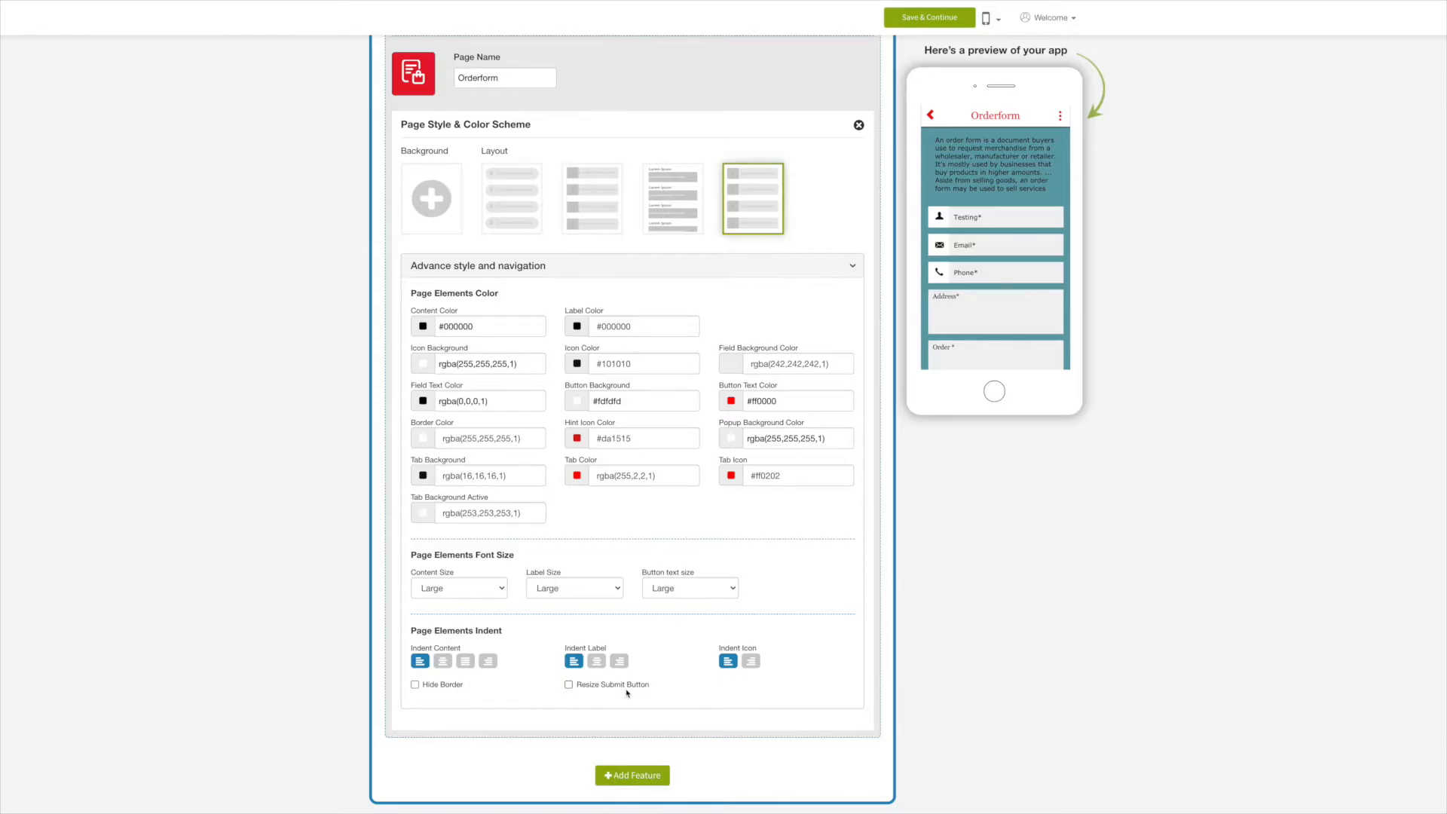
{"action": "scroll", "coordinate": [626, 693], "scroll_direction": "up", "scroll_amount": 3}
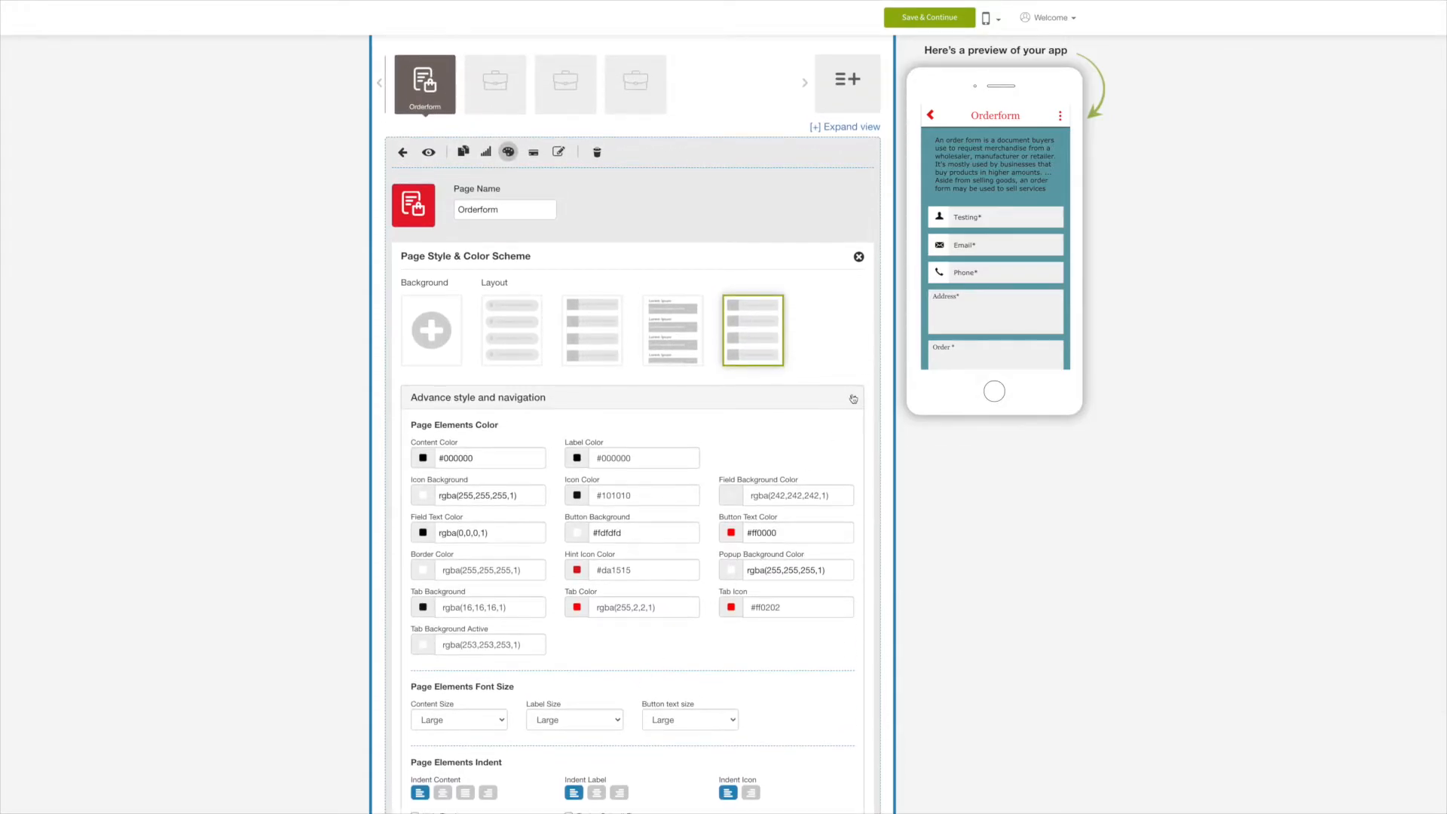
Save the Orderform settings and return to the TOB app dashboard via Go to My Apps.
{"action": "left_click", "coordinate": [853, 399]}
{"action": "left_click", "coordinate": [771, 138]}
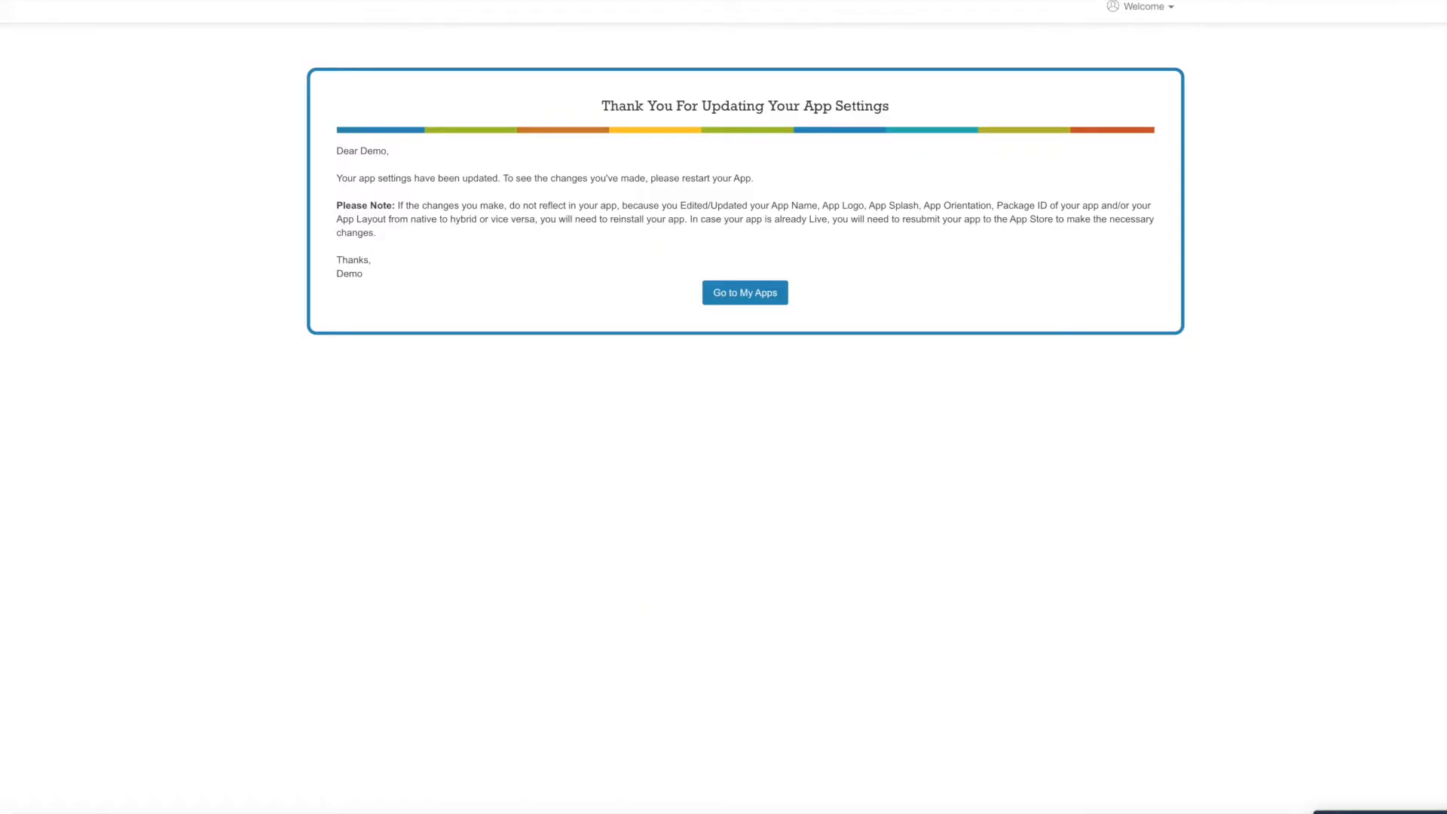
{"action": "left_click", "coordinate": [756, 293]}
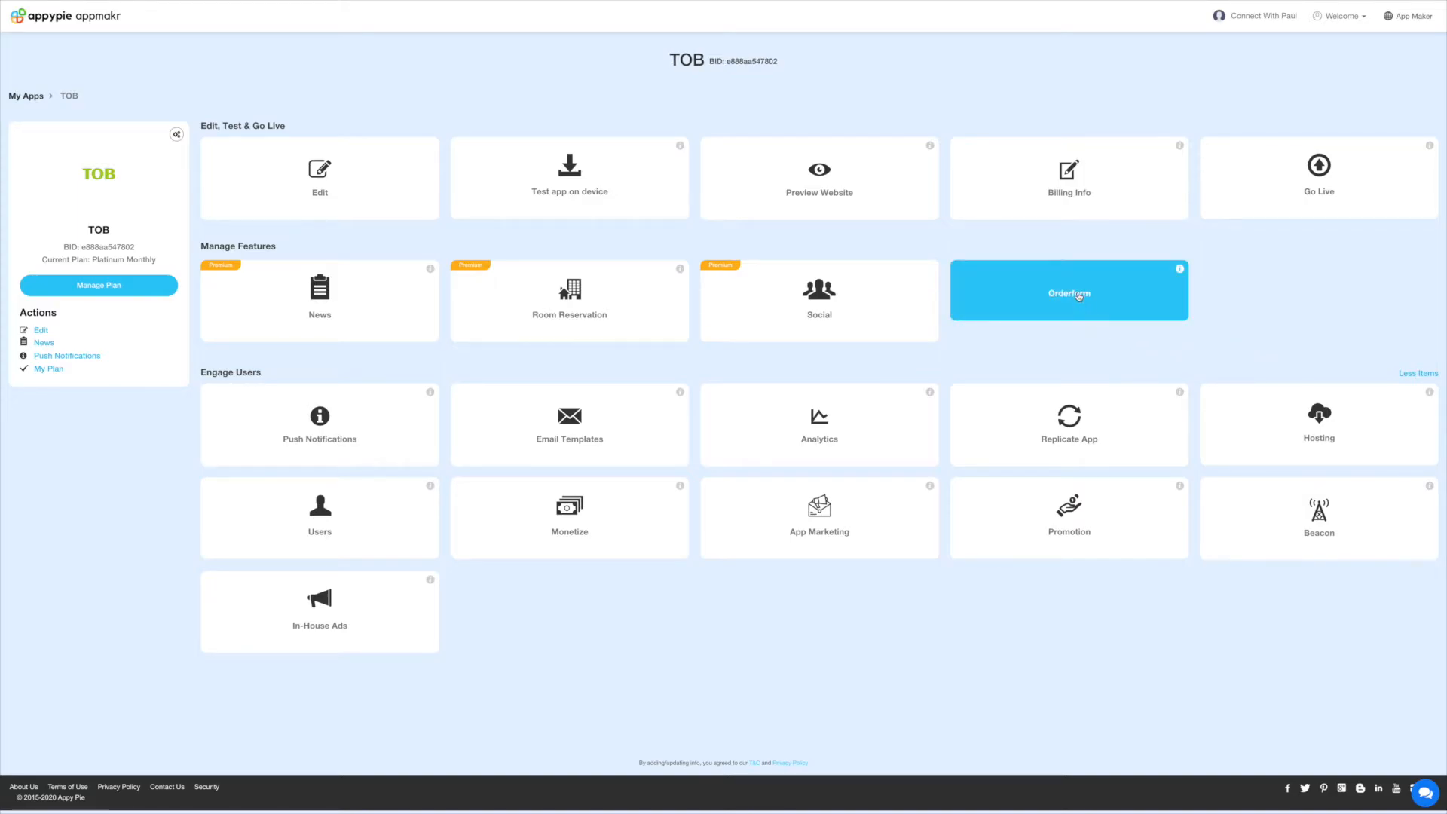
Open the Orderform's Manage Order page, leaving the date range and status filters unchanged.
{"action": "left_click", "coordinate": [1079, 297]}
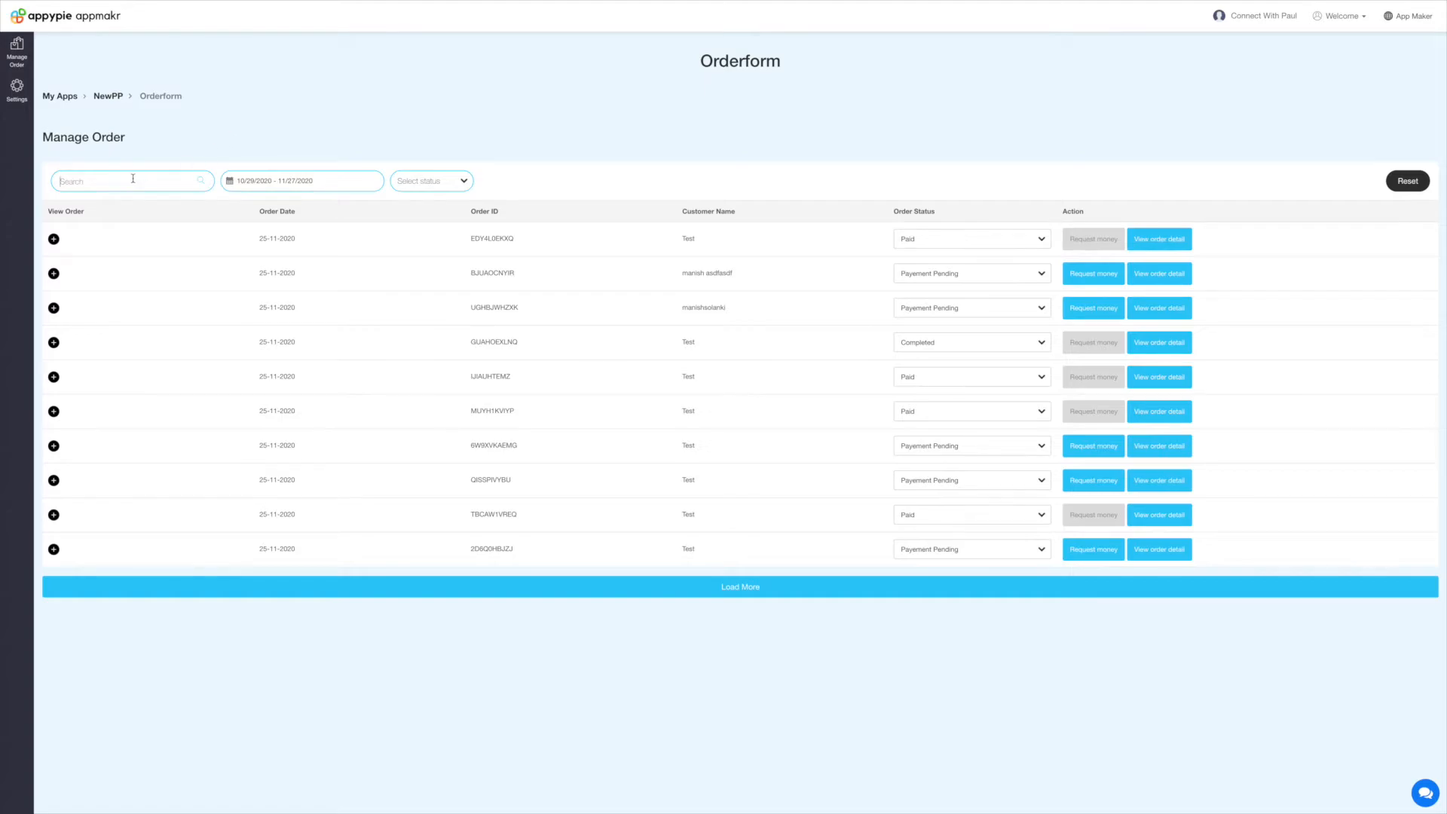
{"action": "left_click", "coordinate": [322, 183]}
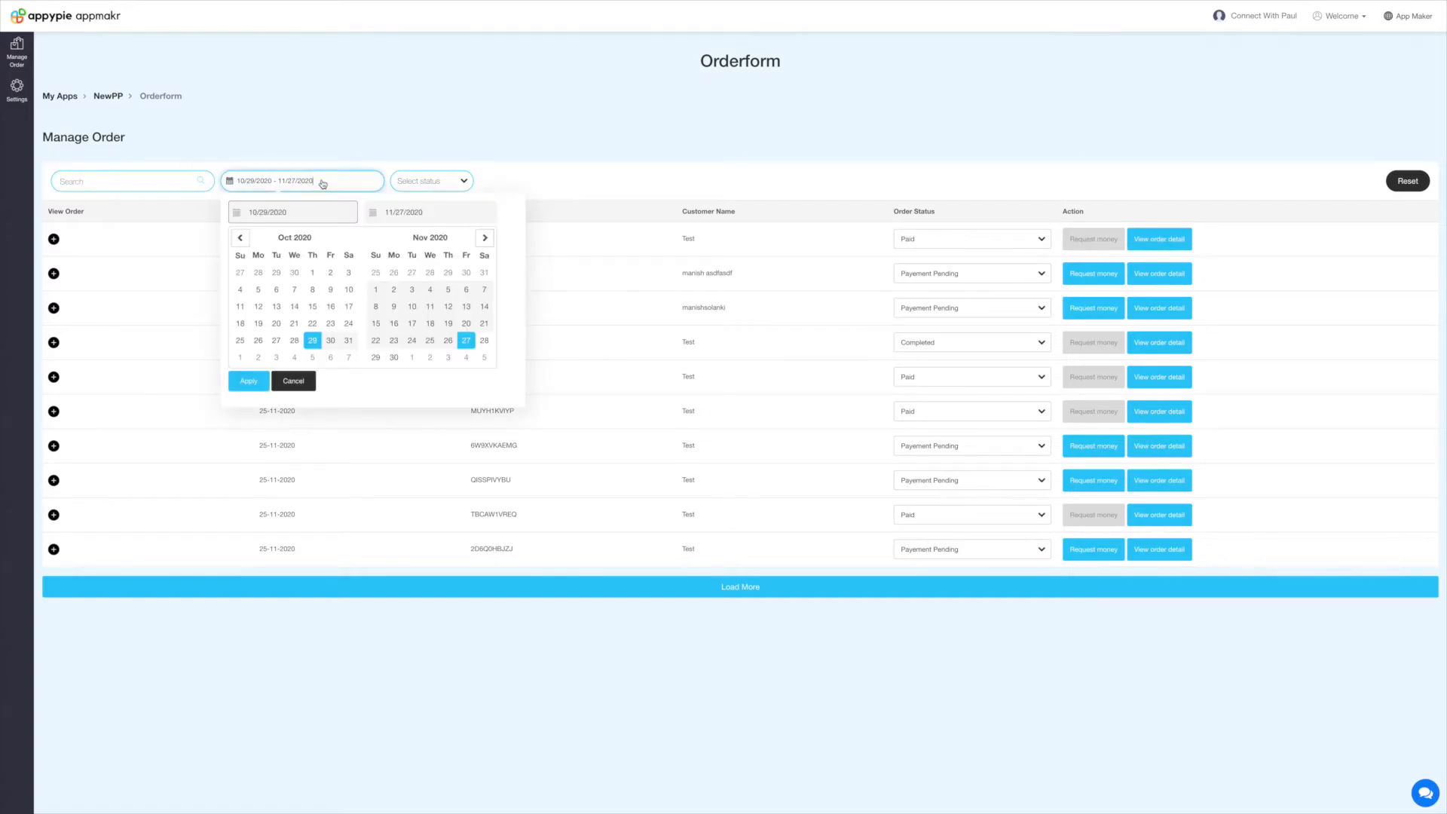
{"action": "left_click", "coordinate": [453, 181]}
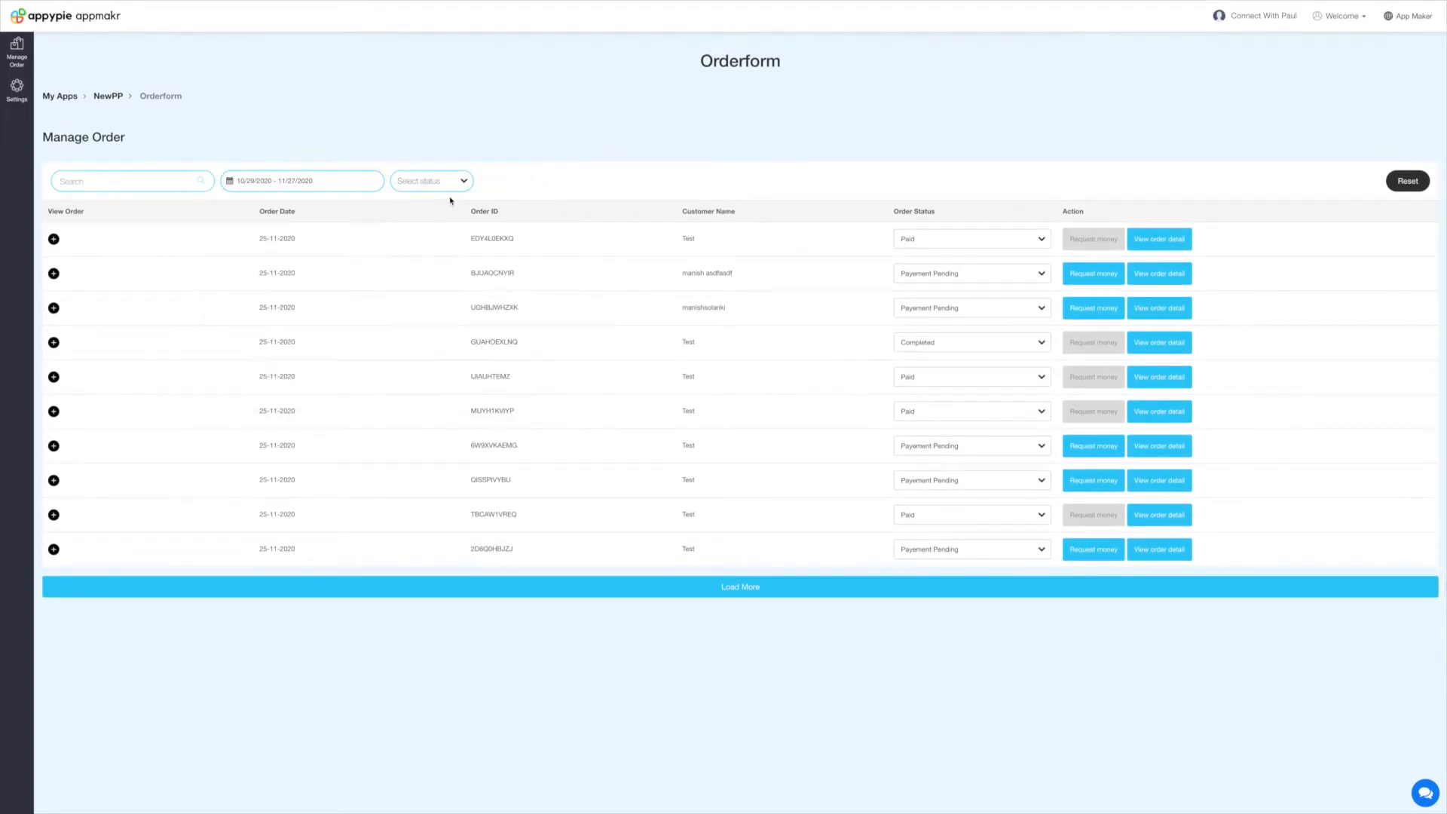
{"action": "left_click", "coordinate": [457, 187]}
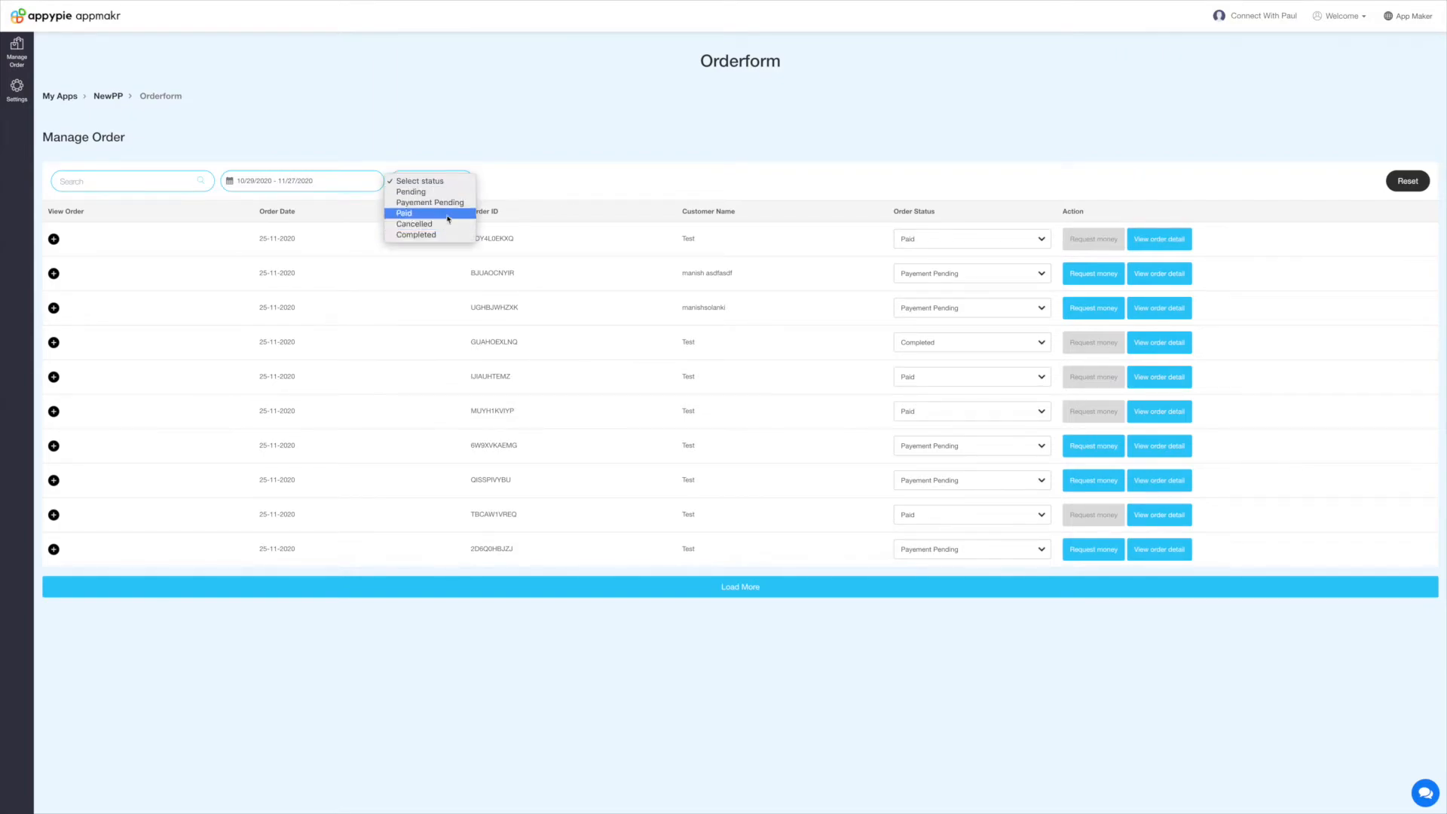
{"action": "left_click", "coordinate": [89, 219]}
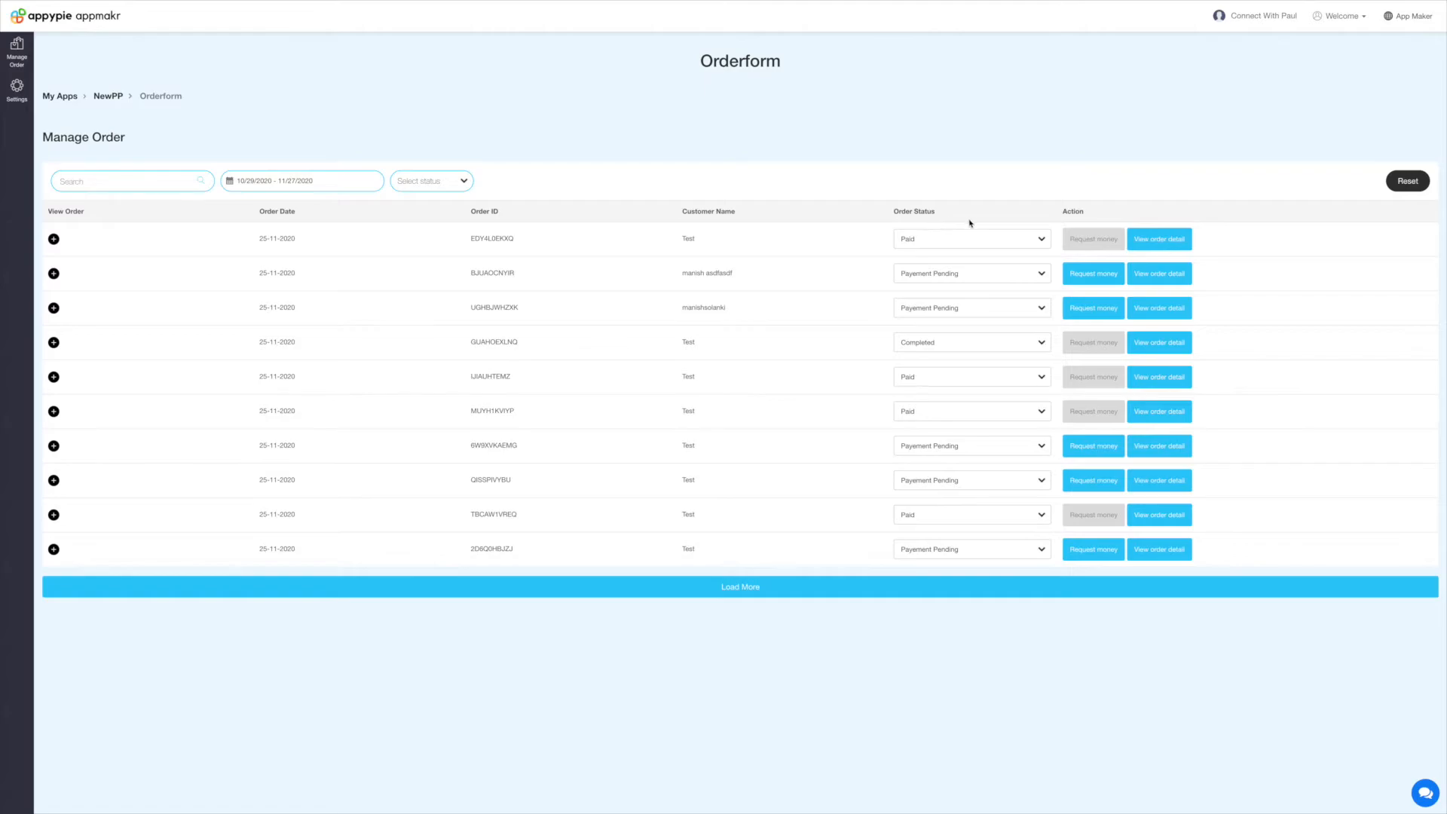
{"action": "left_click", "coordinate": [54, 239]}
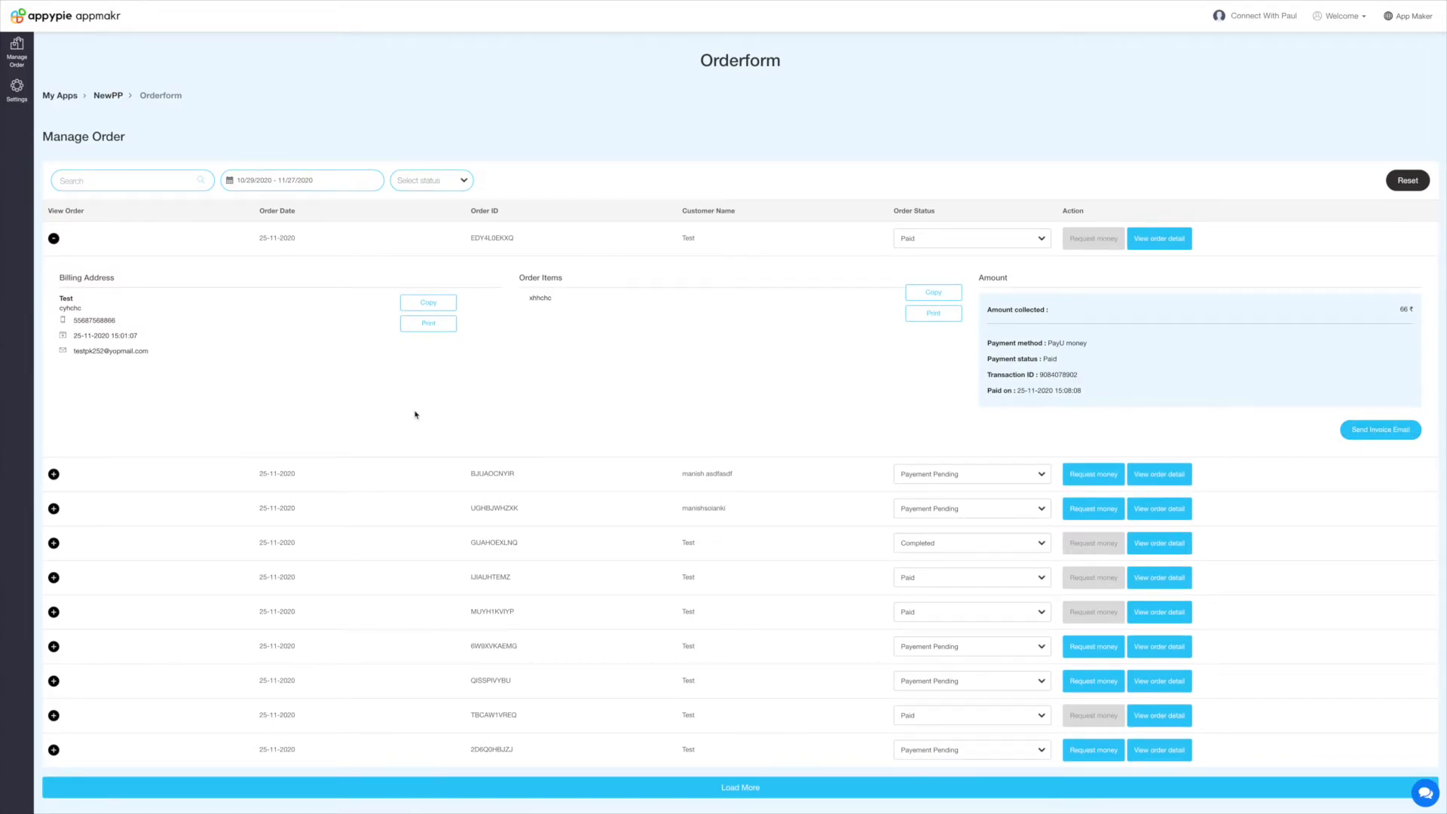
{"action": "left_click", "coordinate": [54, 239]}
{"action": "left_click", "coordinate": [956, 241]}
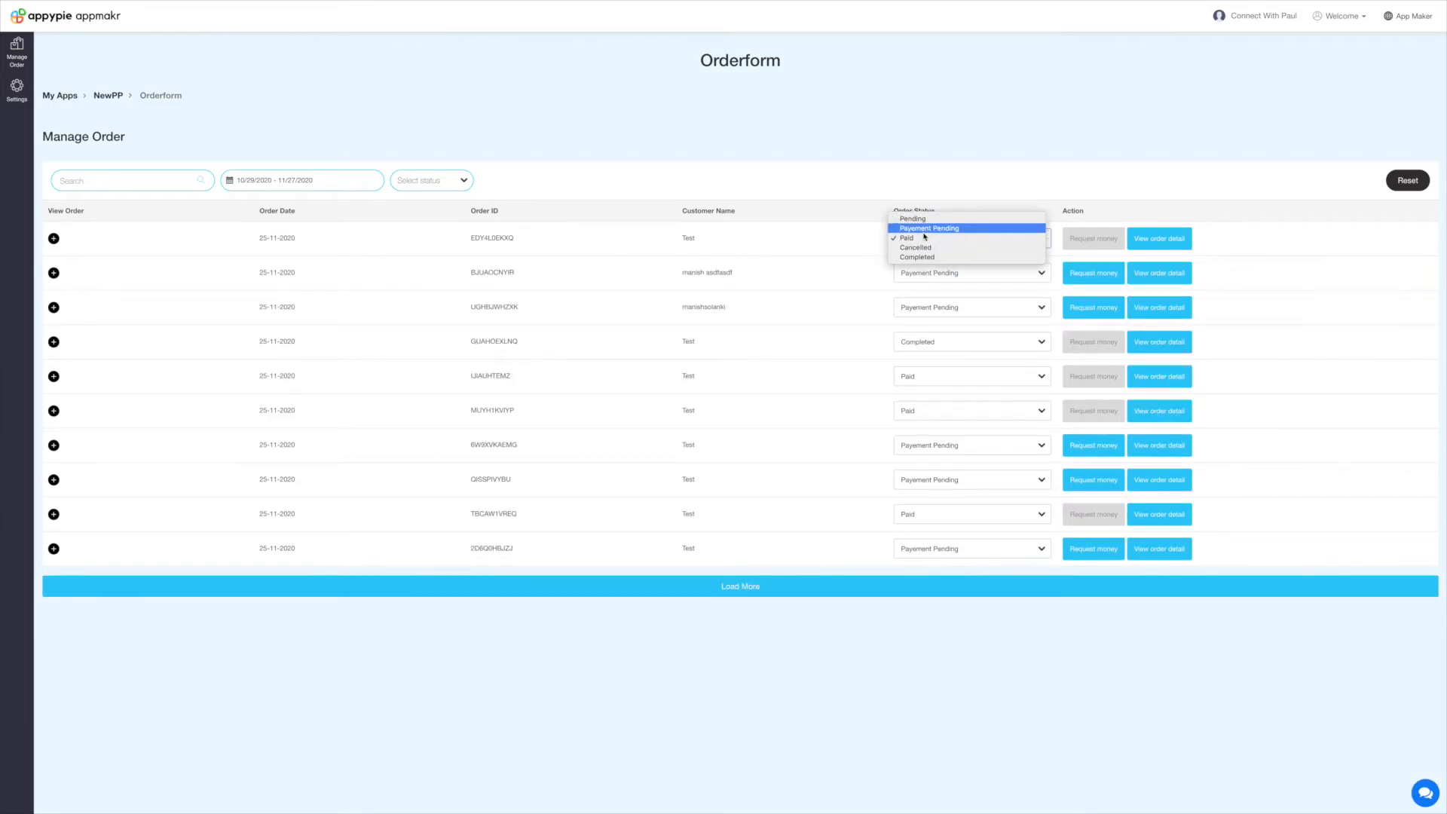
{"action": "left_click", "coordinate": [924, 238]}
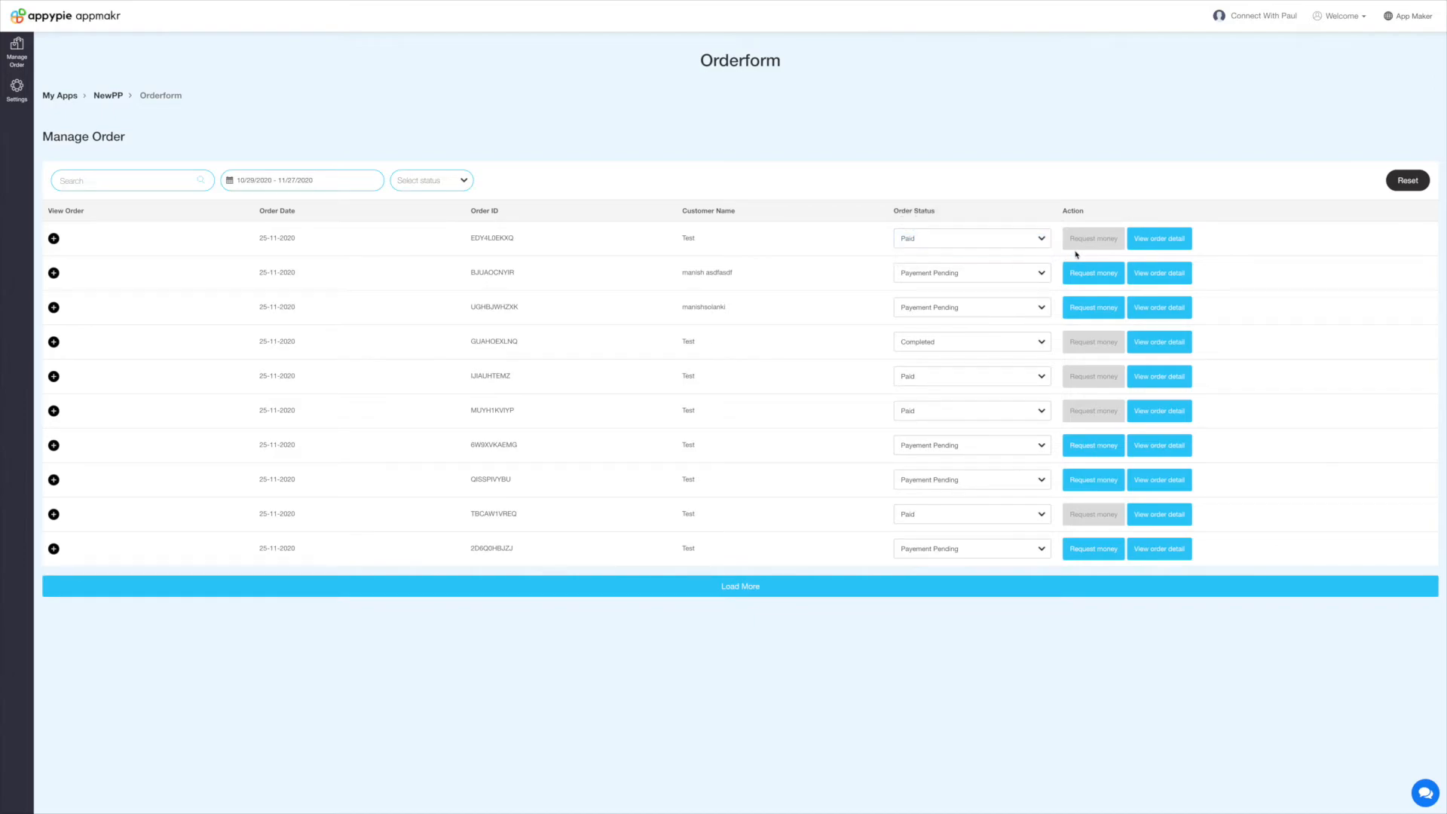
{"action": "left_click", "coordinate": [1041, 241]}
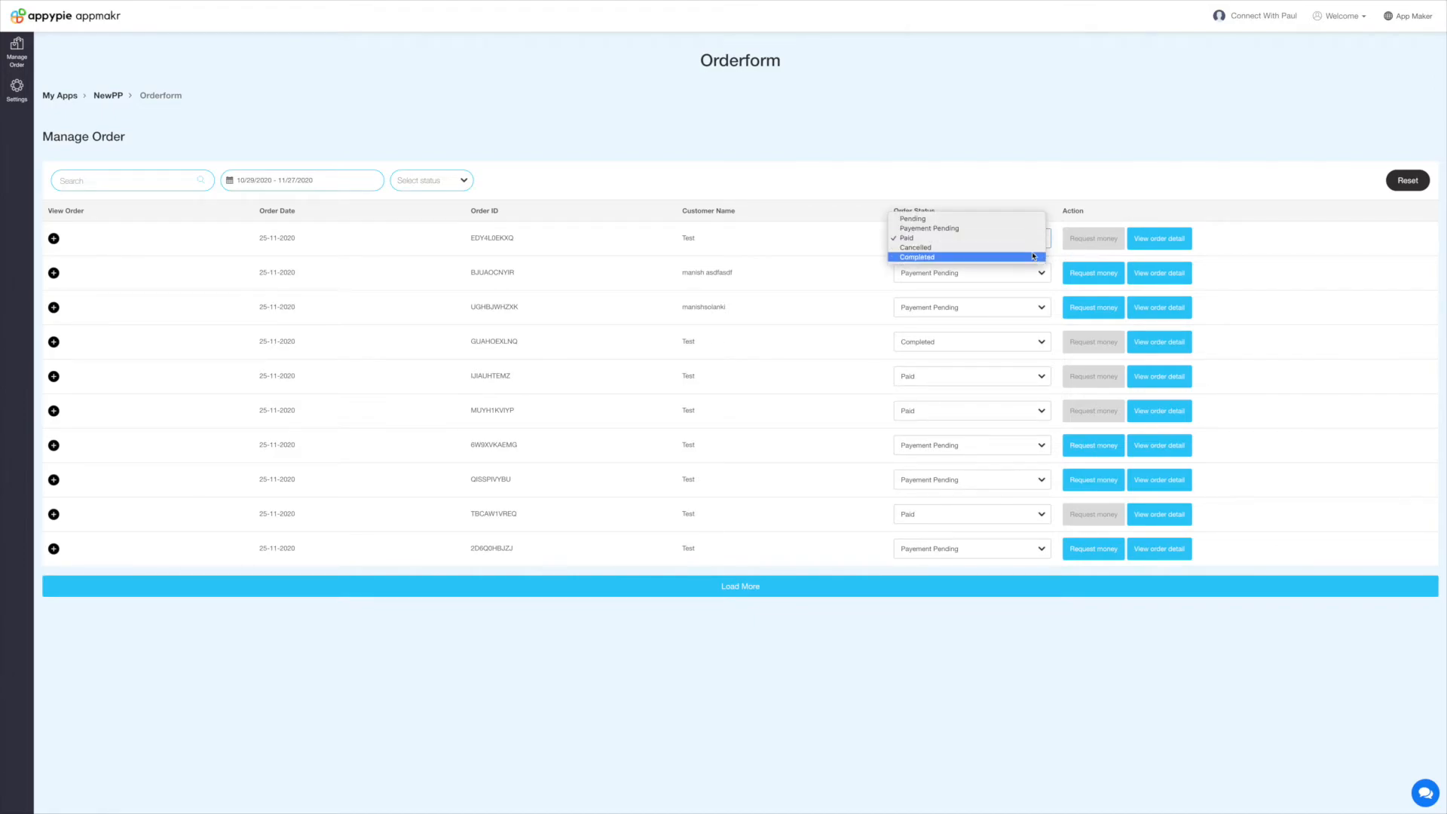
{"action": "left_click", "coordinate": [1010, 259]}
{"action": "left_click", "coordinate": [1090, 243]}
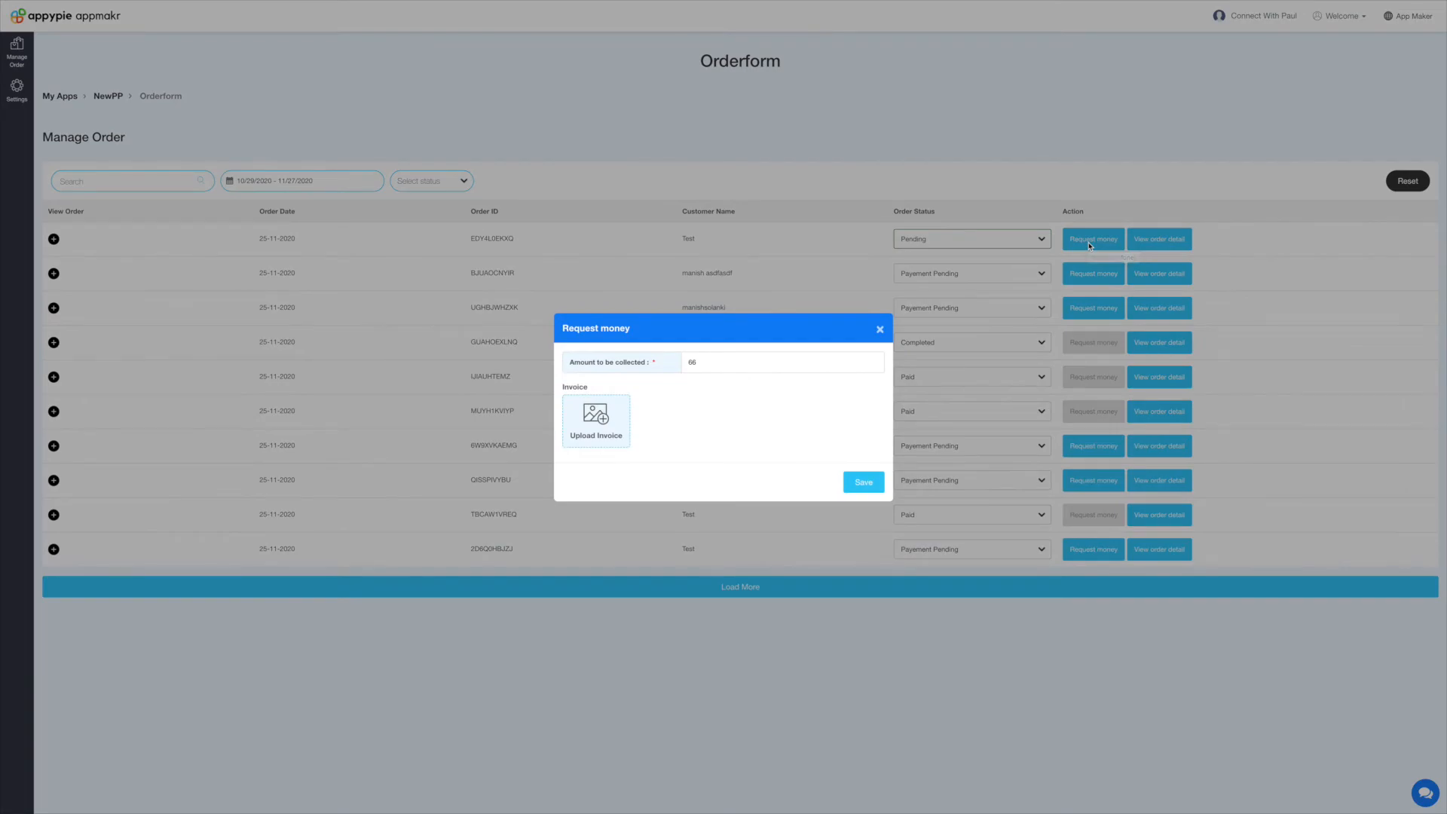
{"action": "left_click", "coordinate": [759, 366]}
{"action": "left_click", "coordinate": [729, 430]}
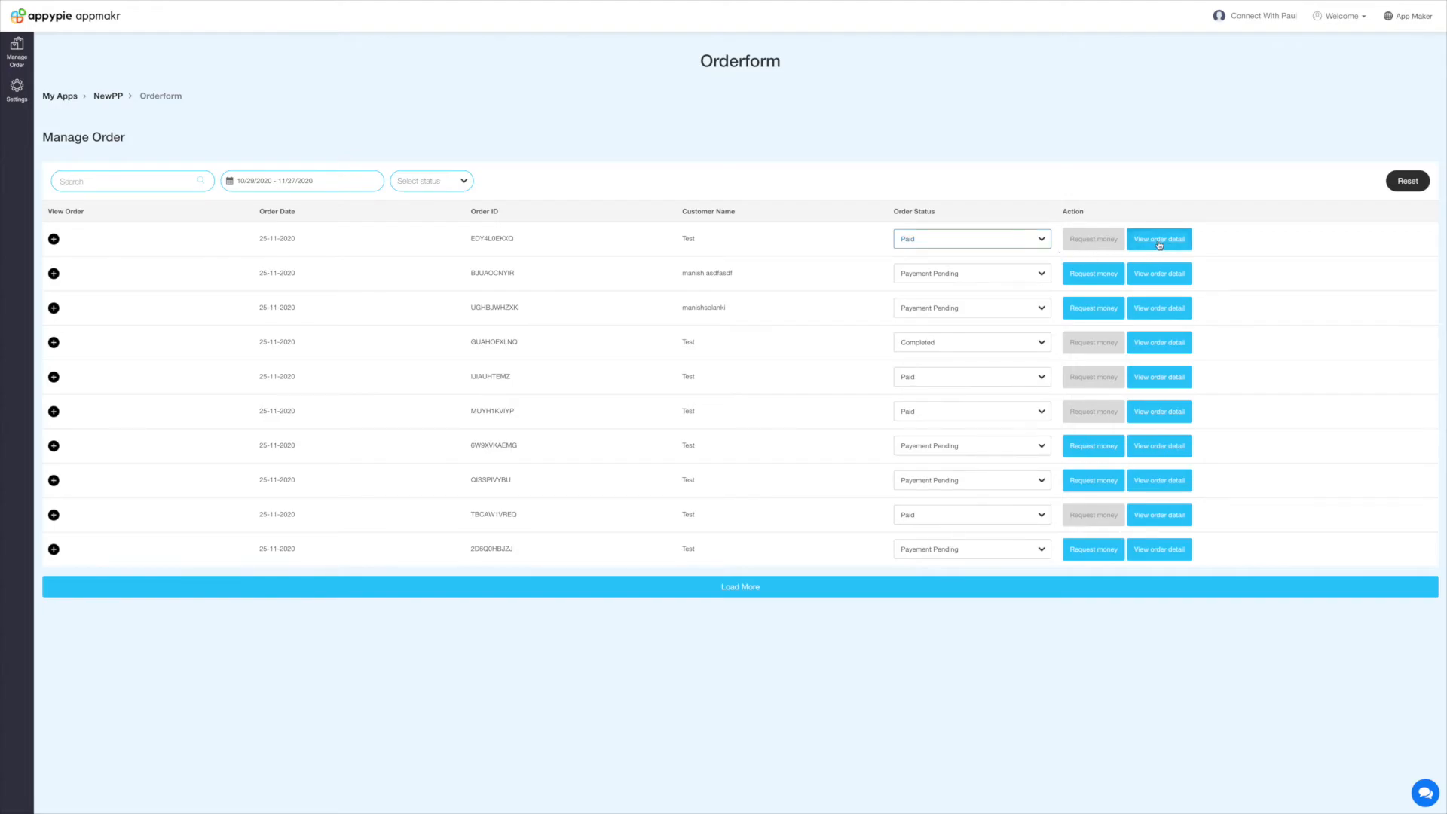
{"action": "left_click", "coordinate": [1191, 241]}
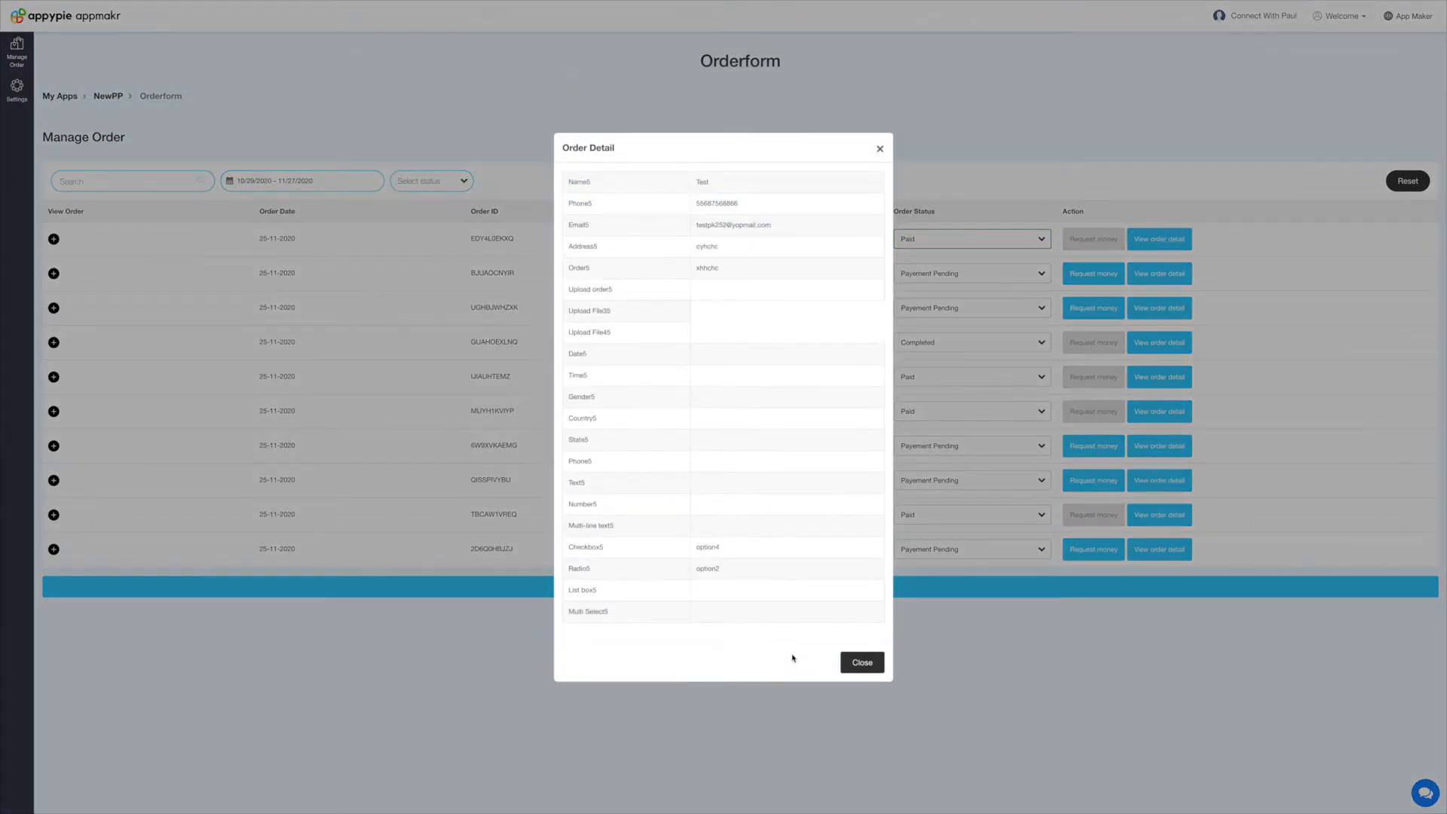
{"action": "left_click", "coordinate": [861, 663]}
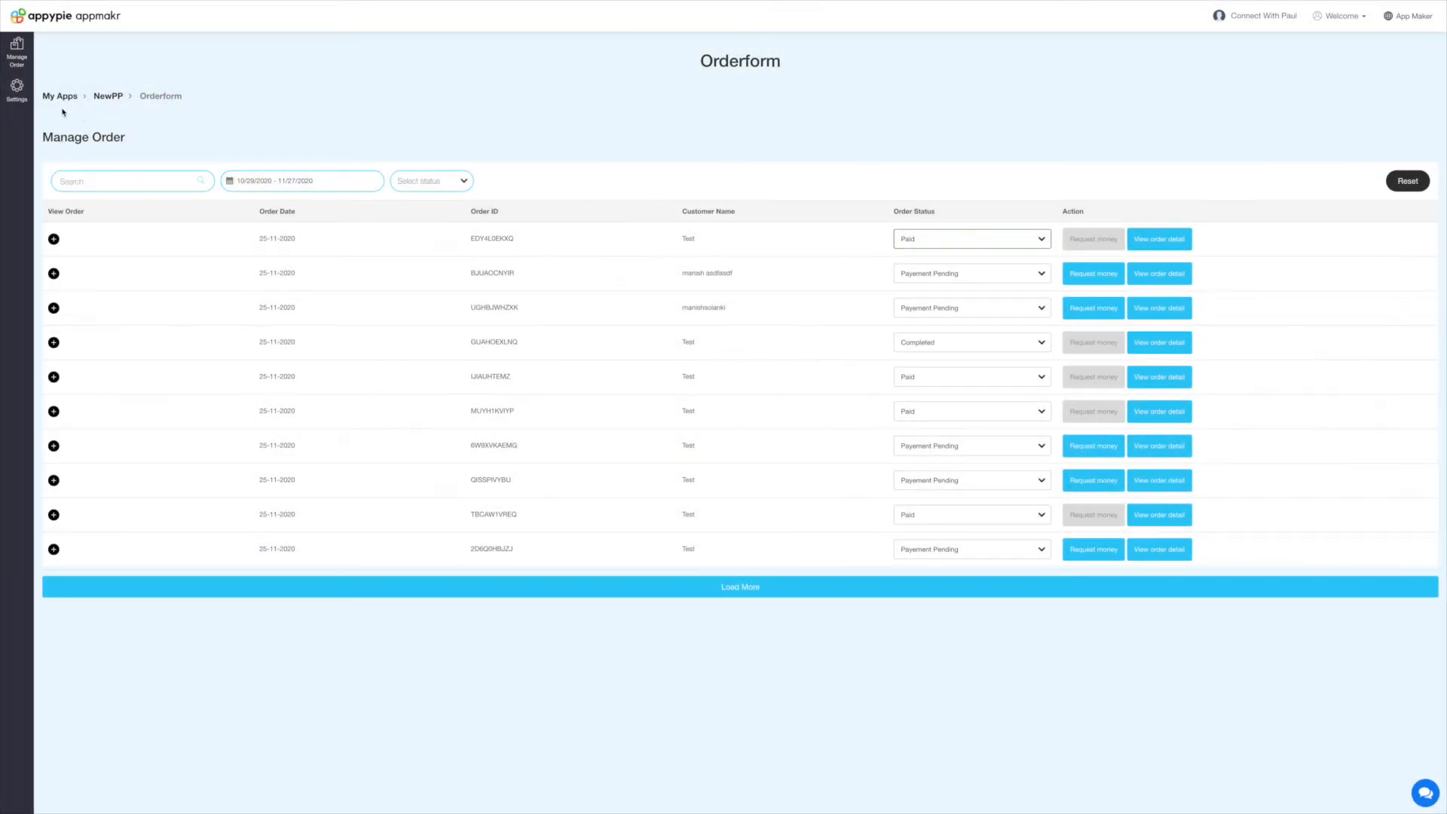
Keep USD as store currency and leave the order sequence and SMS credential fields empty.
{"action": "left_click", "coordinate": [19, 98]}
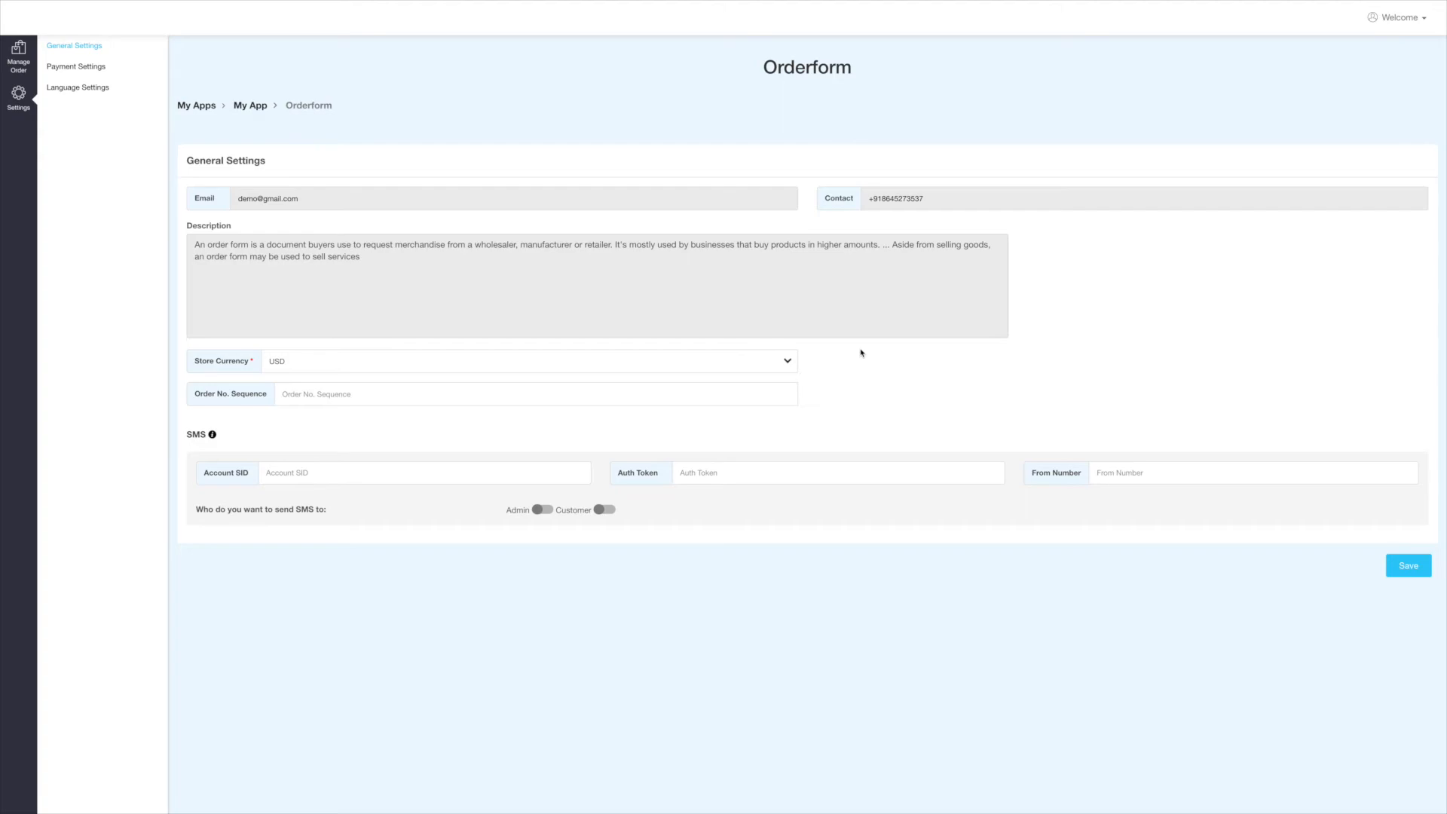
{"action": "left_click", "coordinate": [446, 368]}
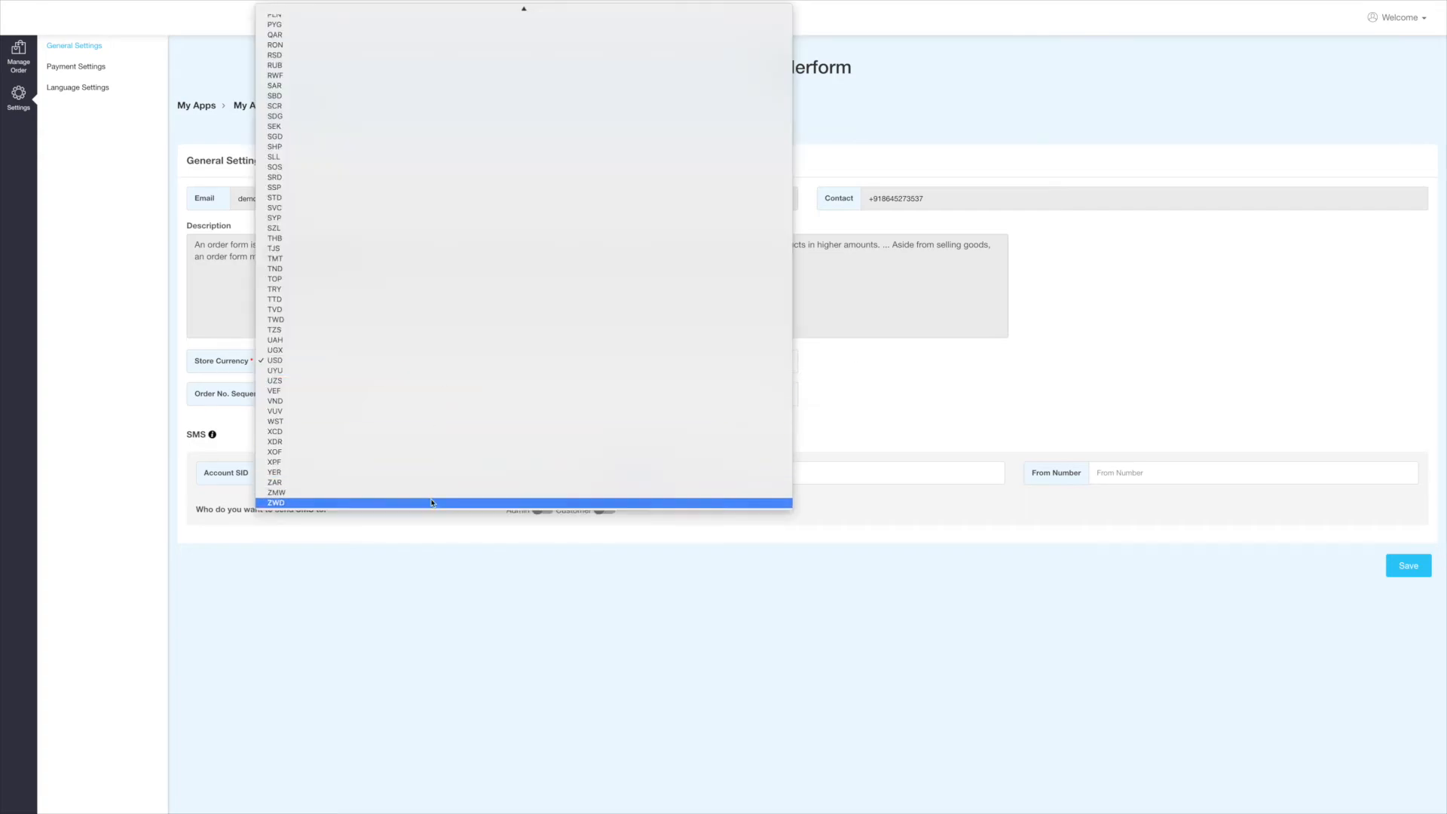
{"action": "left_click", "coordinate": [346, 359]}
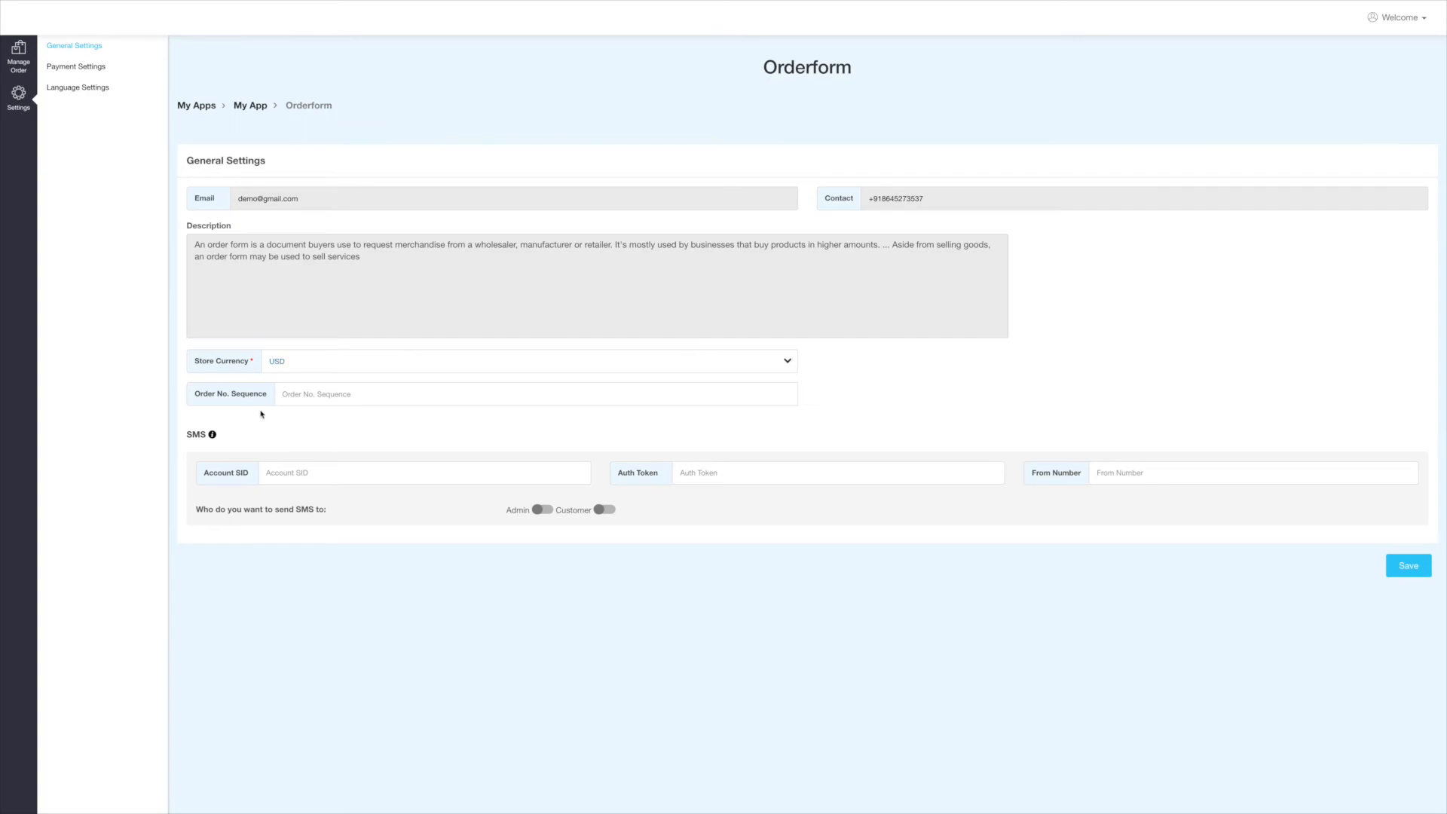
{"action": "left_click", "coordinate": [307, 401]}
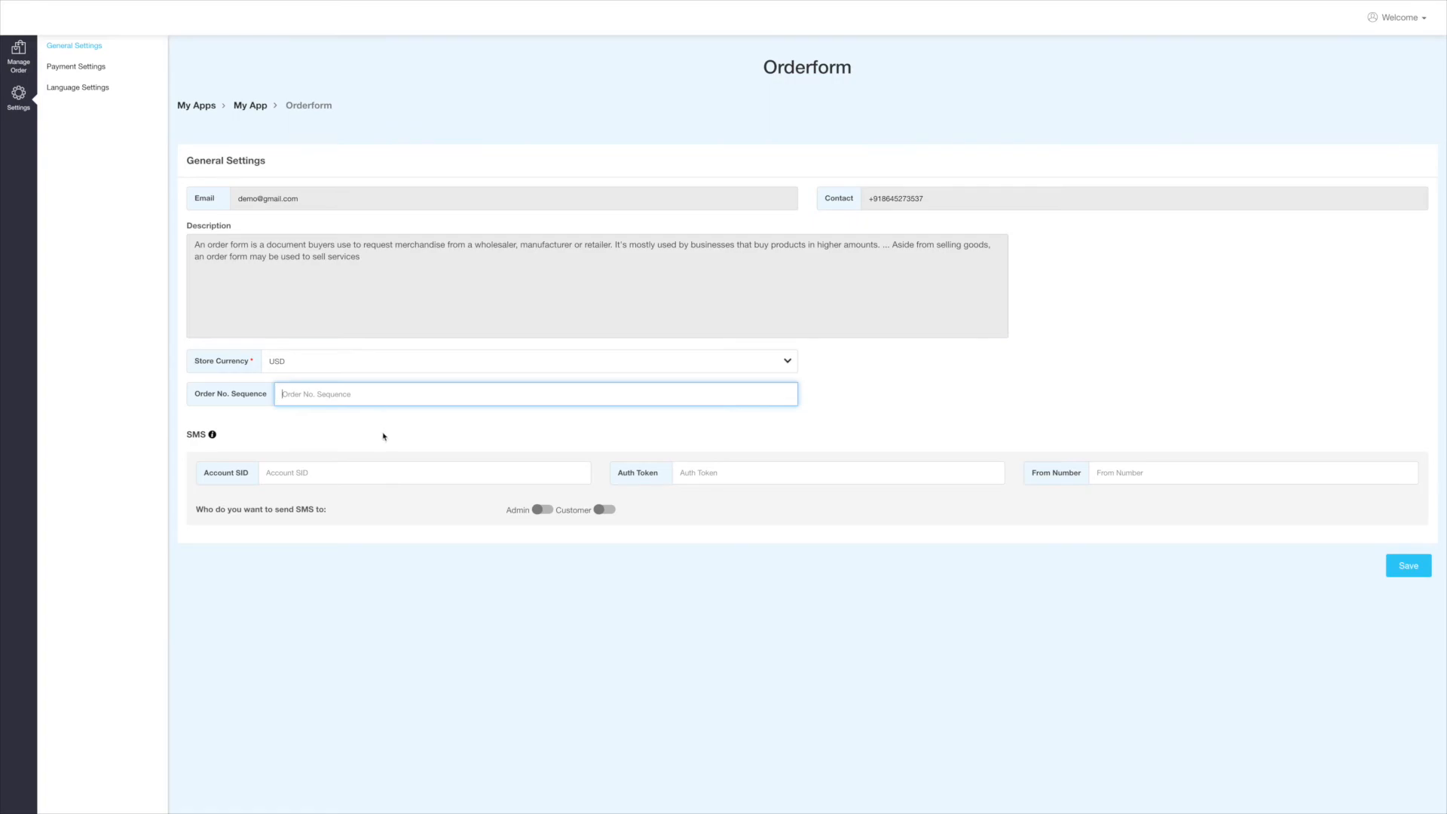
{"action": "left_click", "coordinate": [293, 473]}
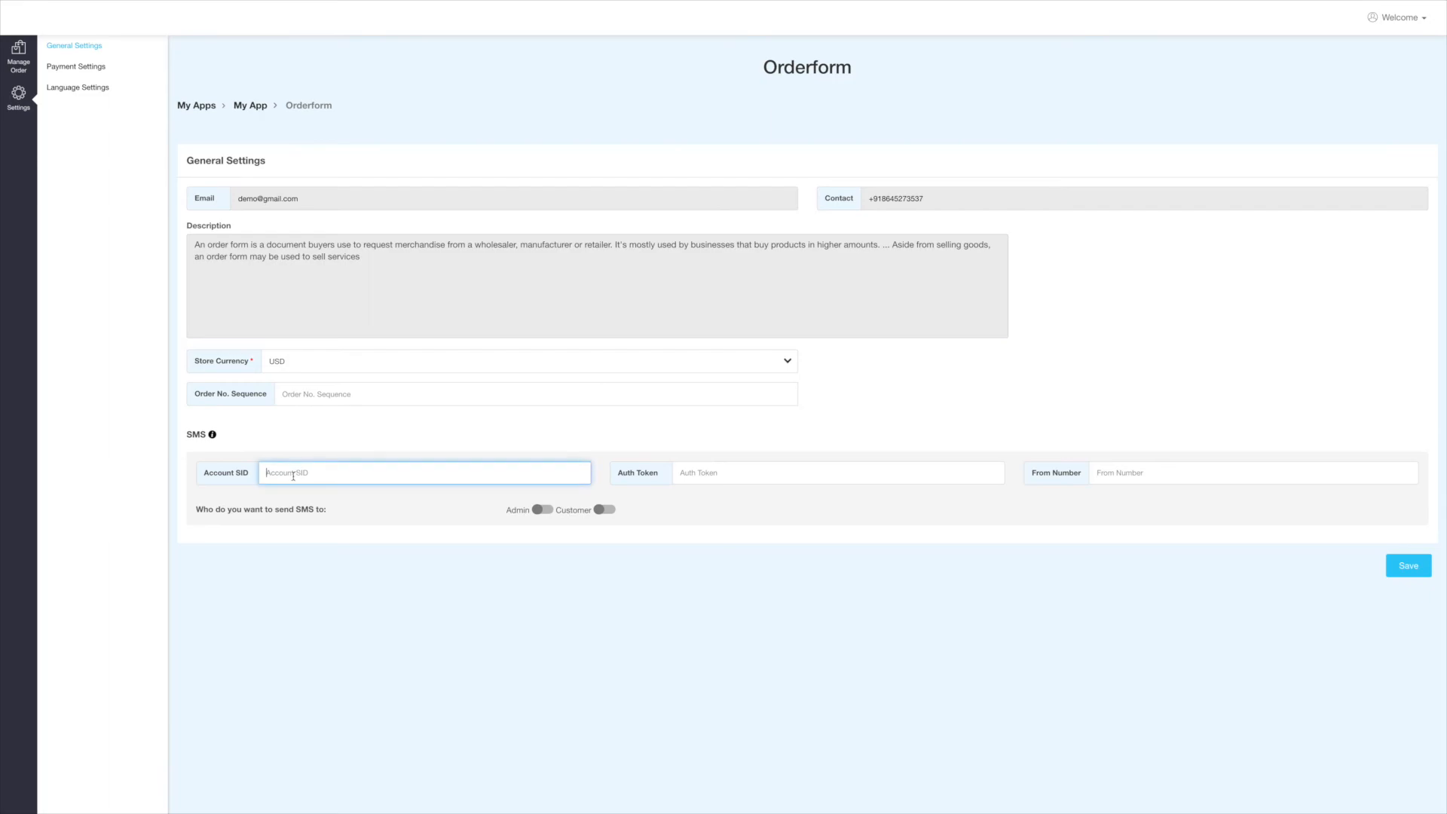
{"action": "left_click", "coordinate": [701, 475]}
{"action": "left_click", "coordinate": [1160, 475]}
{"action": "left_click", "coordinate": [1061, 512]}
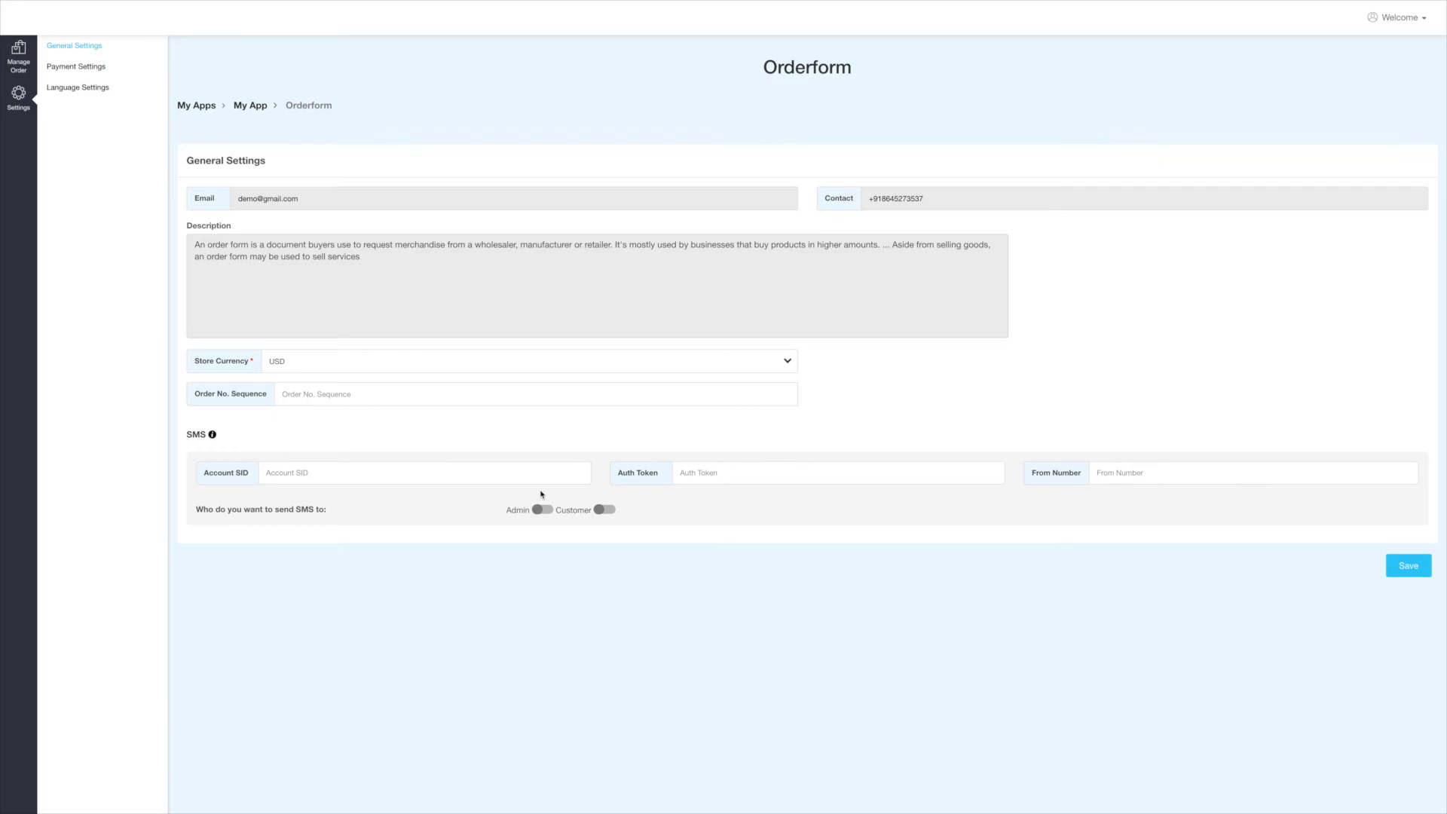
Check the SMS setup help, leave Admin and Customer SMS alerts off, and save.
{"action": "left_click", "coordinate": [213, 435]}
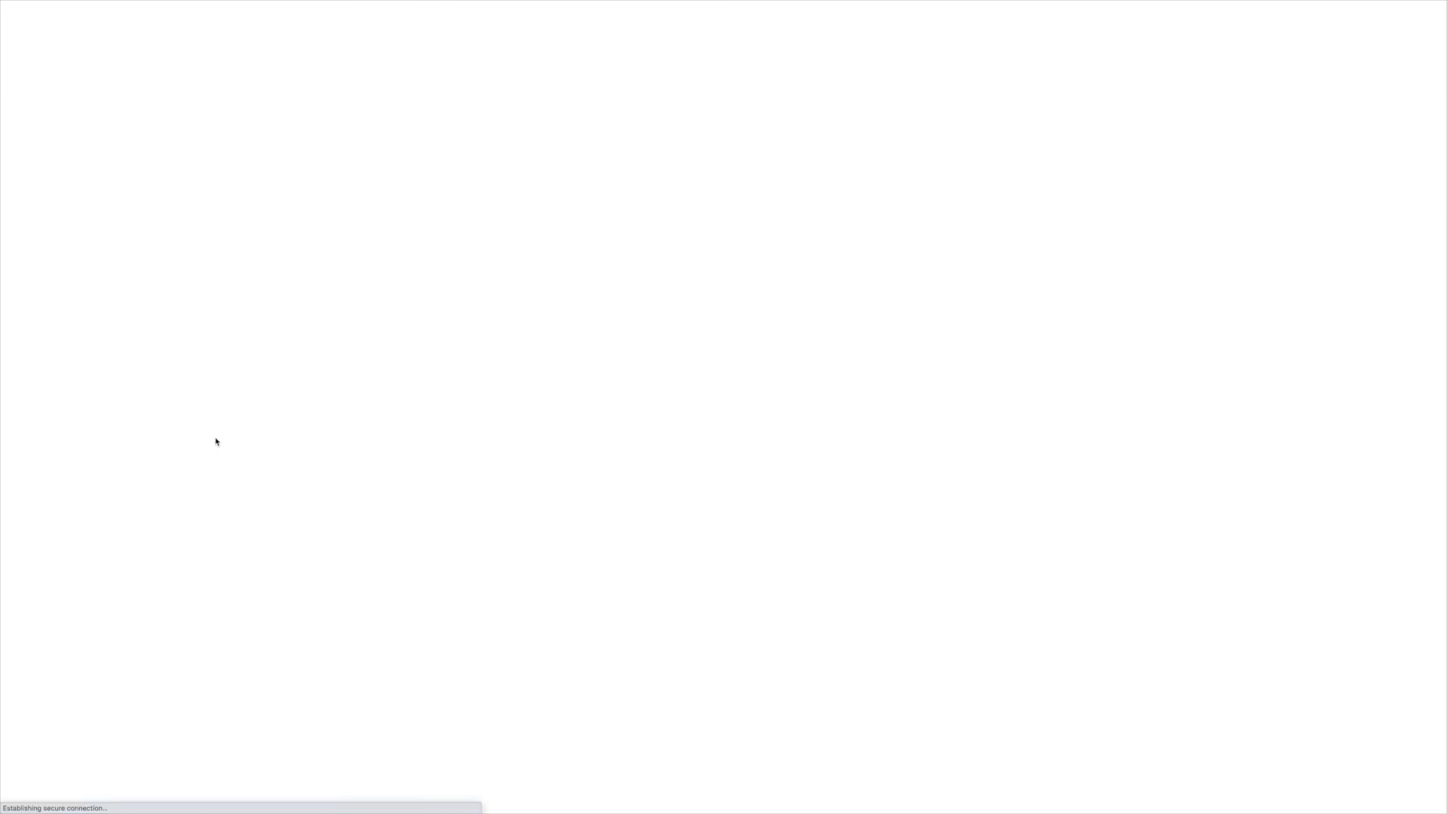
{"action": "scroll", "coordinate": [270, 446], "scroll_direction": "down", "scroll_amount": 6}
{"action": "scroll", "coordinate": [270, 445], "scroll_direction": "up", "scroll_amount": 6}
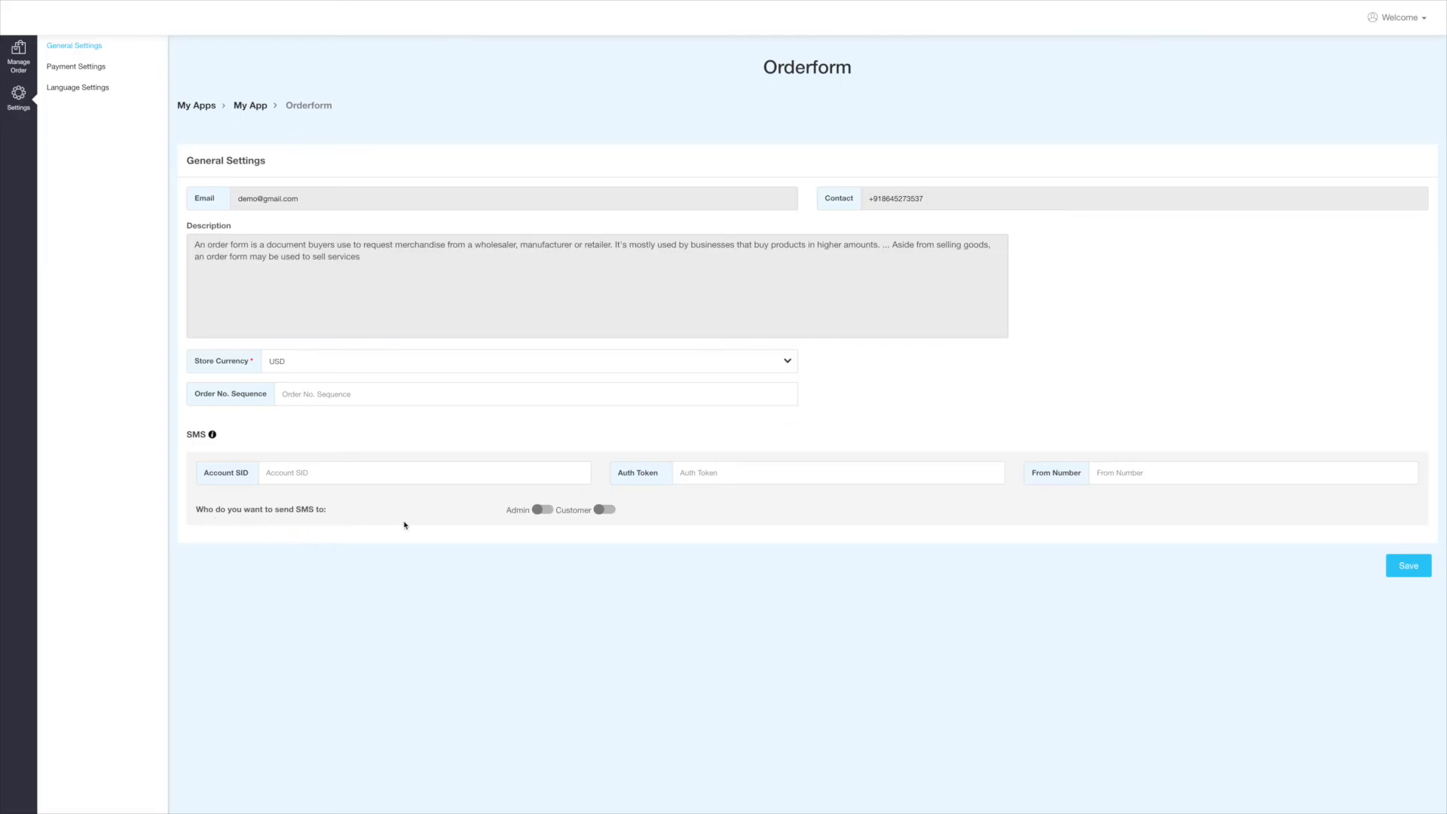
{"action": "left_click", "coordinate": [540, 512]}
{"action": "left_click", "coordinate": [540, 512]}
{"action": "left_click", "coordinate": [611, 511]}
{"action": "left_click", "coordinate": [609, 511]}
{"action": "left_click", "coordinate": [1412, 567]}
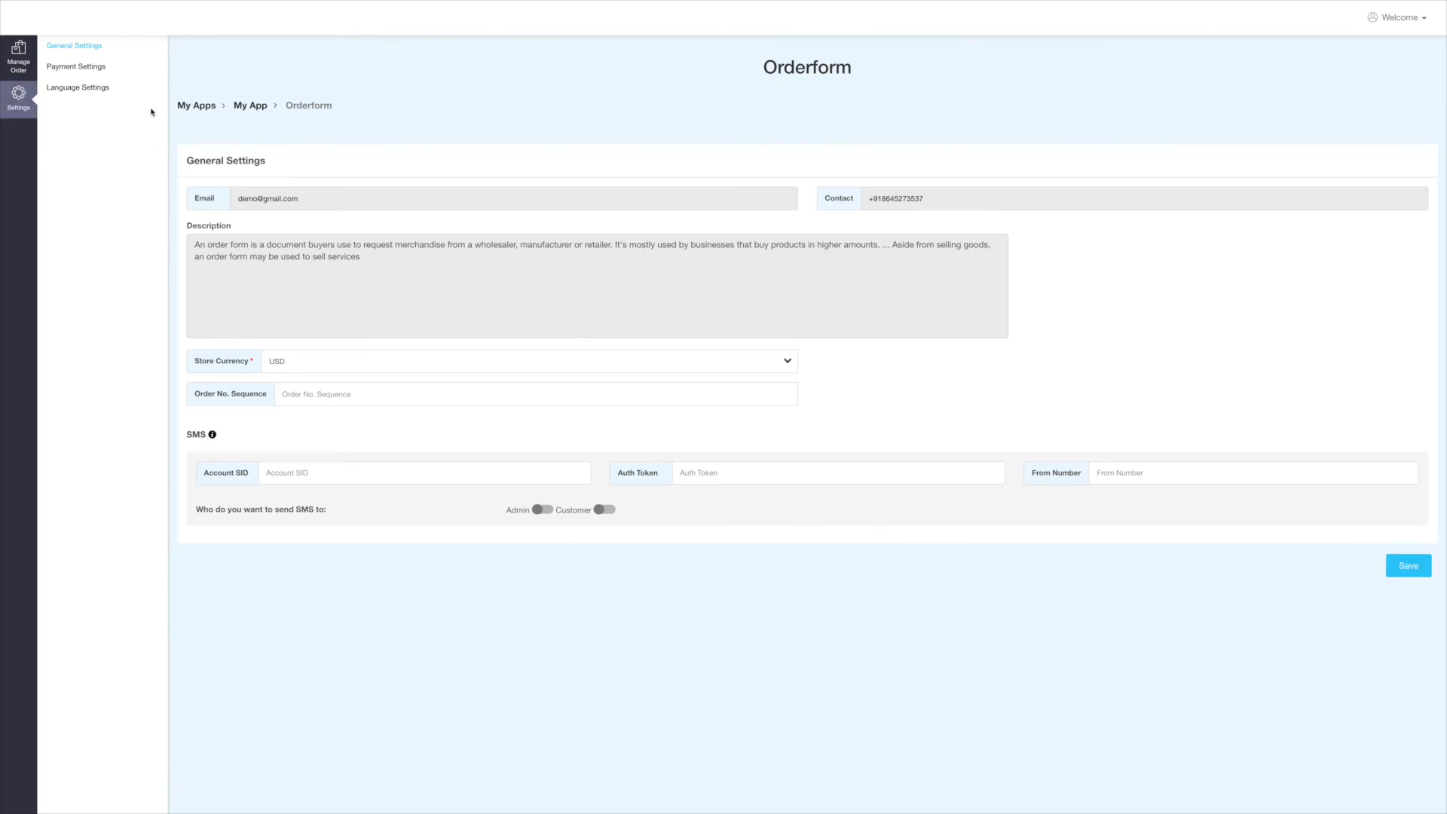
Save the payment settings with Cash on delivery, phone card and PayPal Express all unticked.
{"action": "left_click", "coordinate": [103, 70]}
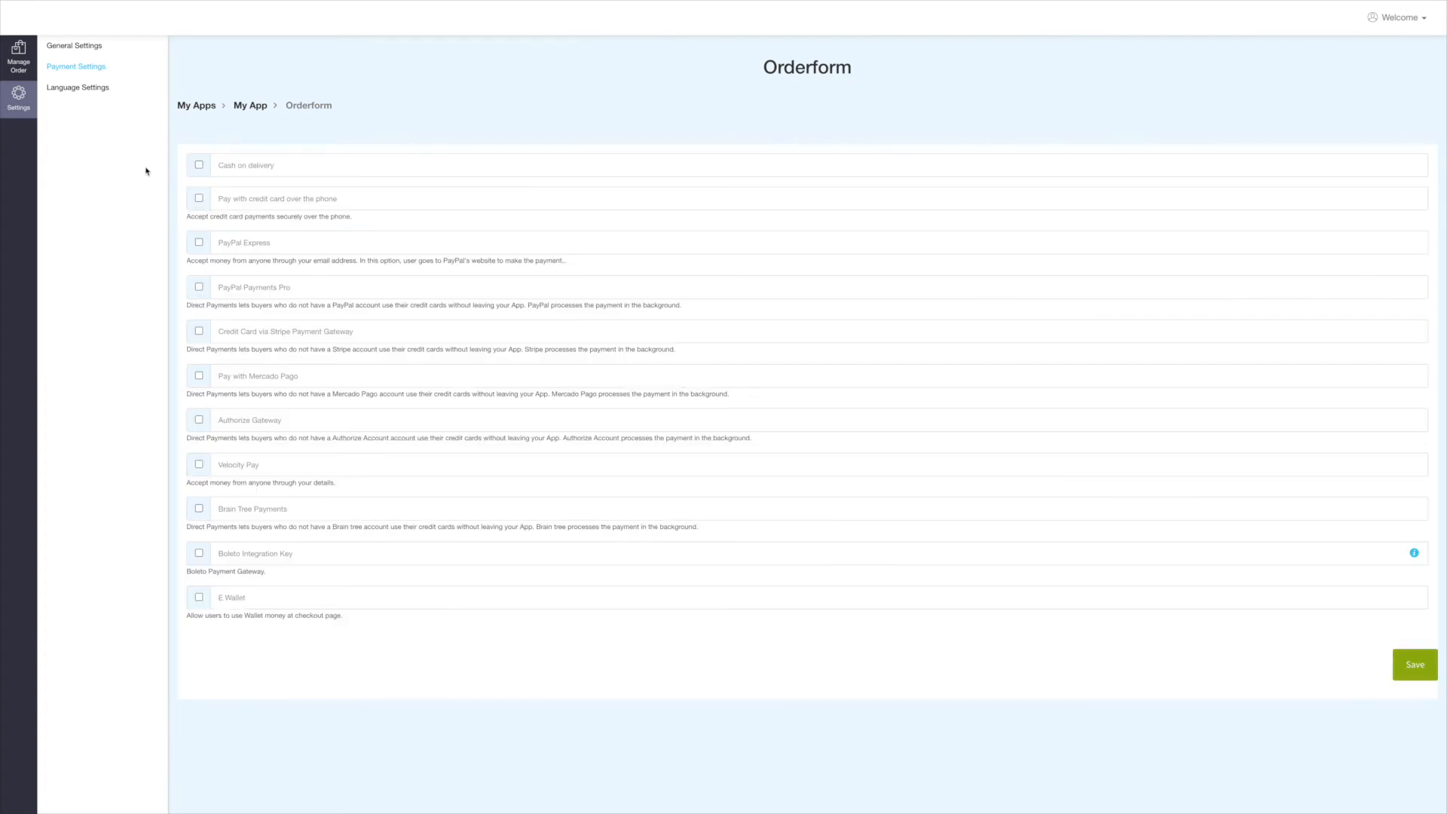
{"action": "left_click", "coordinate": [260, 165]}
{"action": "left_click", "coordinate": [310, 199]}
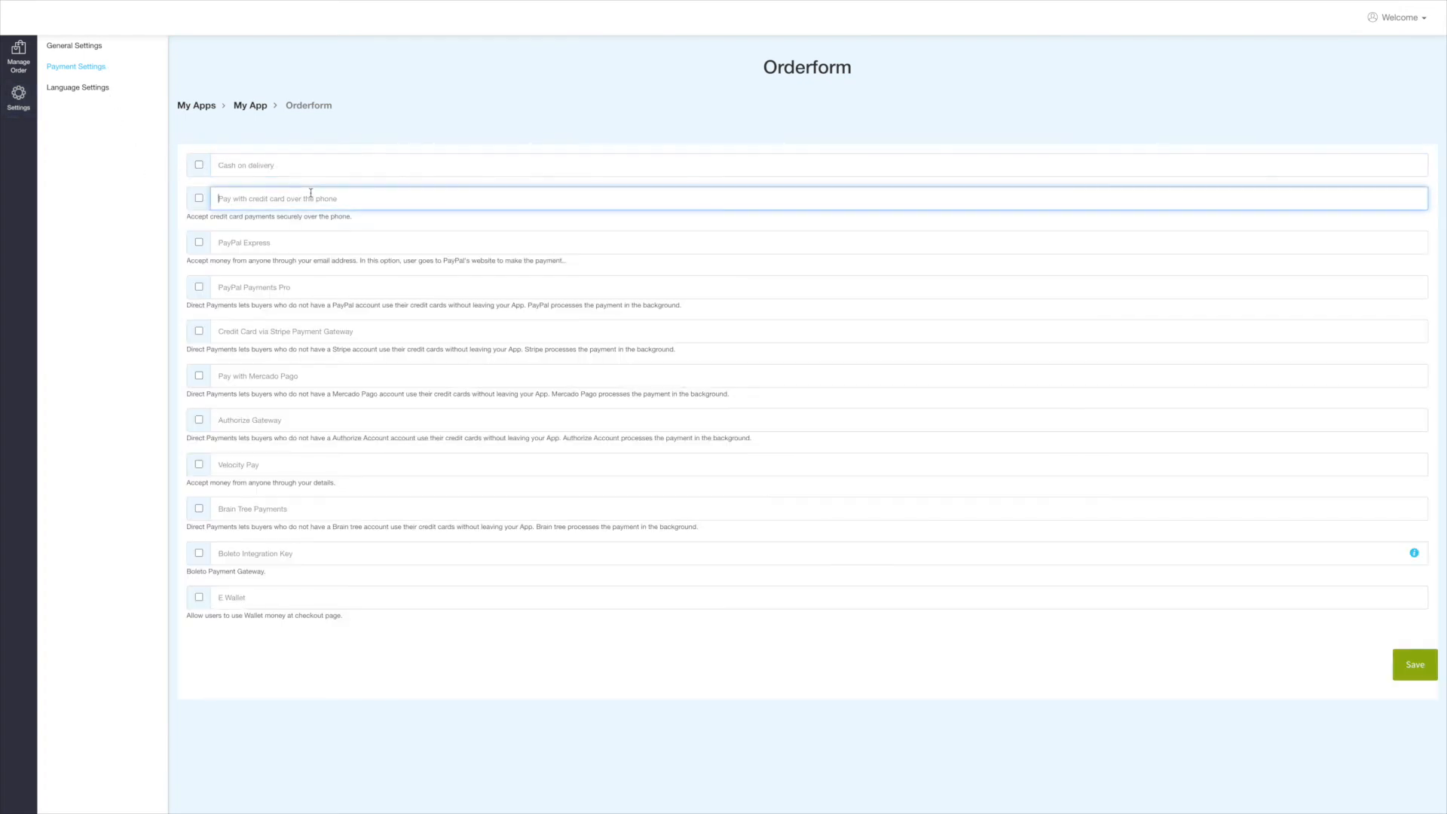
{"action": "left_click", "coordinate": [306, 242]}
{"action": "left_click", "coordinate": [200, 166]}
{"action": "left_click", "coordinate": [200, 166]}
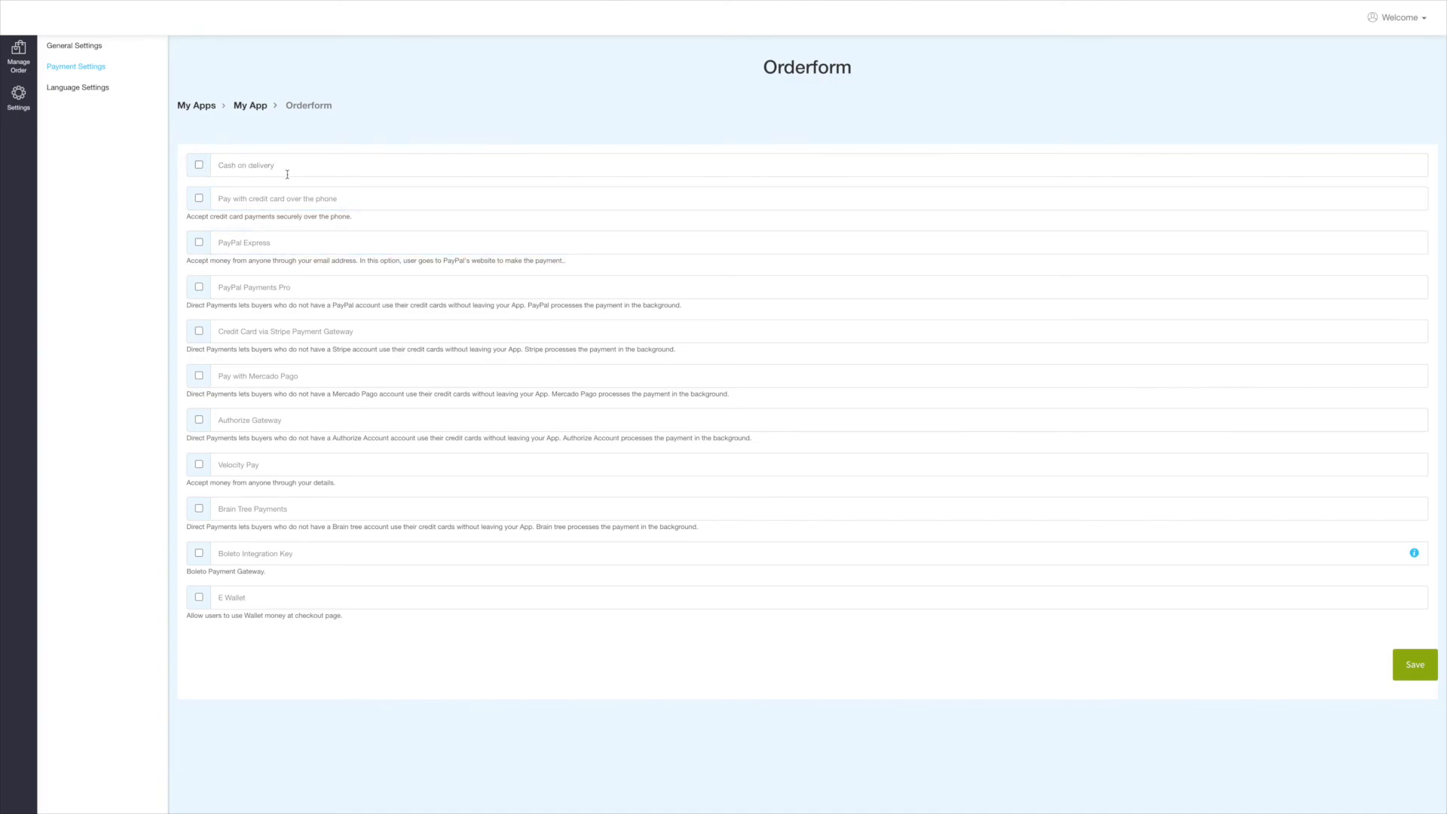
{"action": "left_click", "coordinate": [1414, 669]}
{"action": "left_click", "coordinate": [93, 90]}
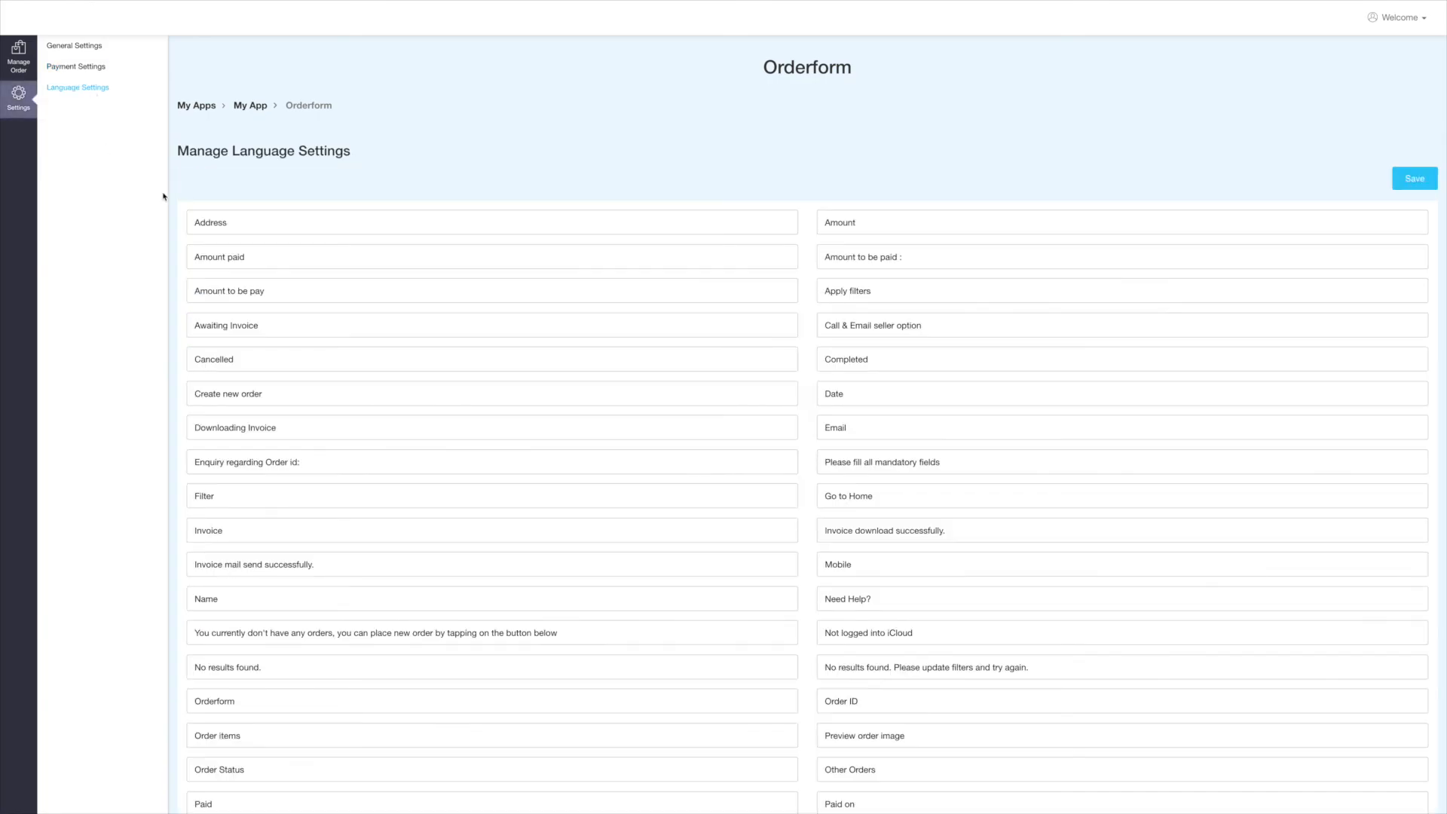
Save the language labels (Address, Amount paid, Cancelled, Create new order, etc.) at their default wording.
{"action": "left_click", "coordinate": [259, 230]}
{"action": "left_click", "coordinate": [263, 254]}
{"action": "left_click", "coordinate": [277, 290]}
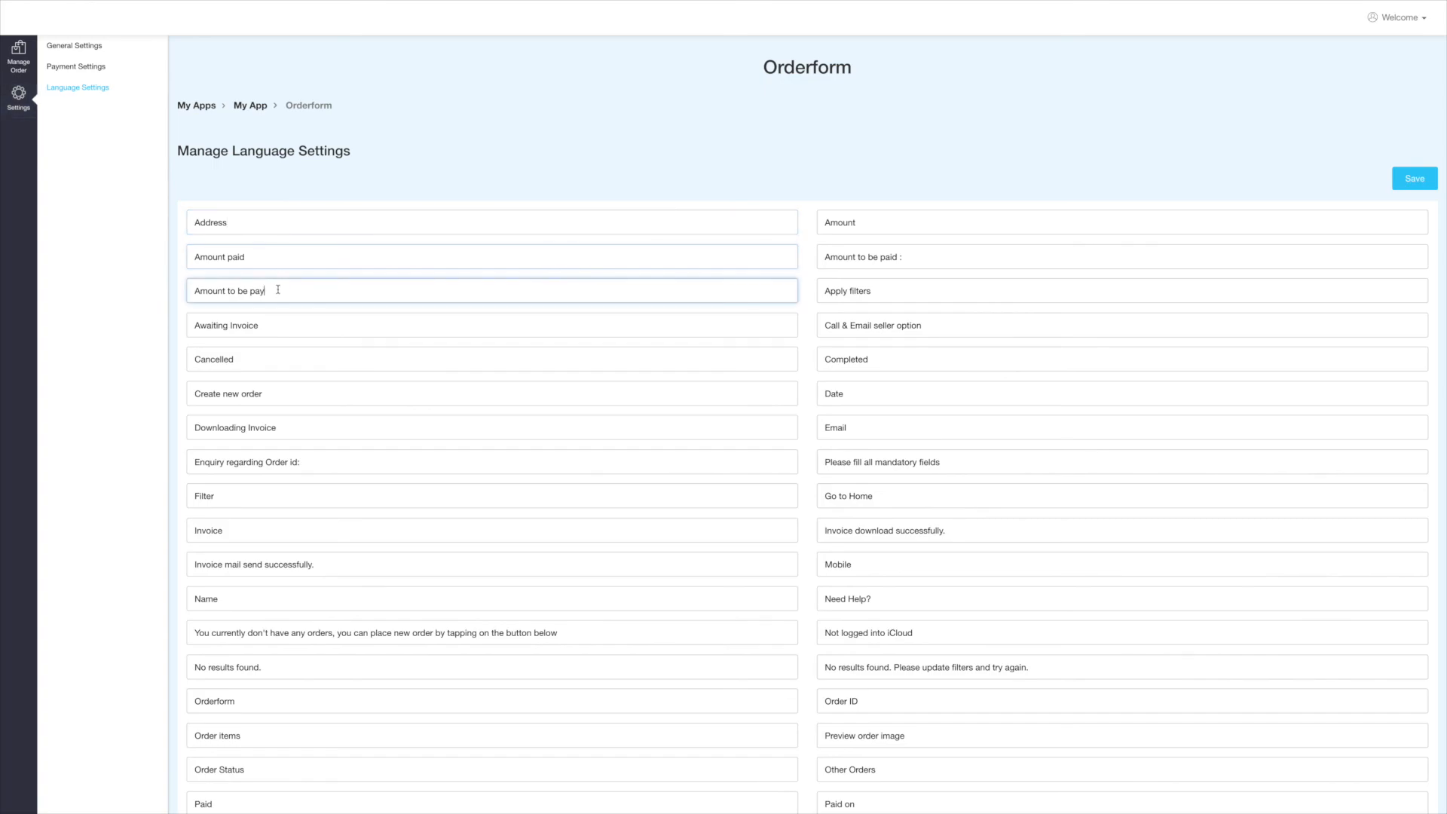
{"action": "scroll", "coordinate": [277, 289], "scroll_direction": "down", "scroll_amount": 1}
{"action": "scroll", "coordinate": [278, 289], "scroll_direction": "down", "scroll_amount": 2}
{"action": "left_click", "coordinate": [279, 195]}
{"action": "left_click", "coordinate": [276, 224]}
{"action": "left_click", "coordinate": [276, 256]}
{"action": "left_click", "coordinate": [291, 288]}
{"action": "left_click", "coordinate": [309, 322]}
{"action": "scroll", "coordinate": [1370, 188], "scroll_direction": "up", "scroll_amount": 3}
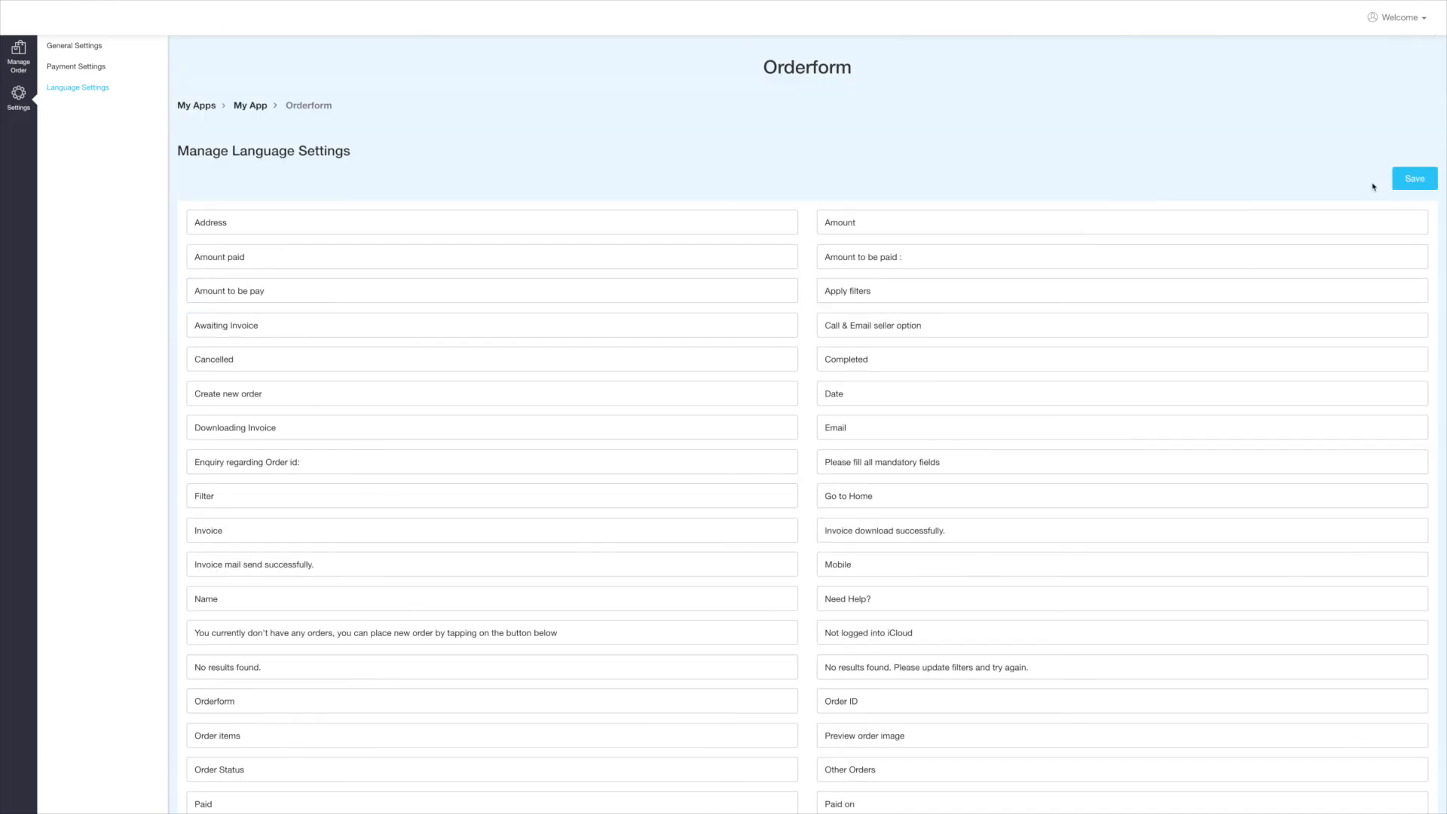
{"action": "left_click", "coordinate": [1419, 179]}
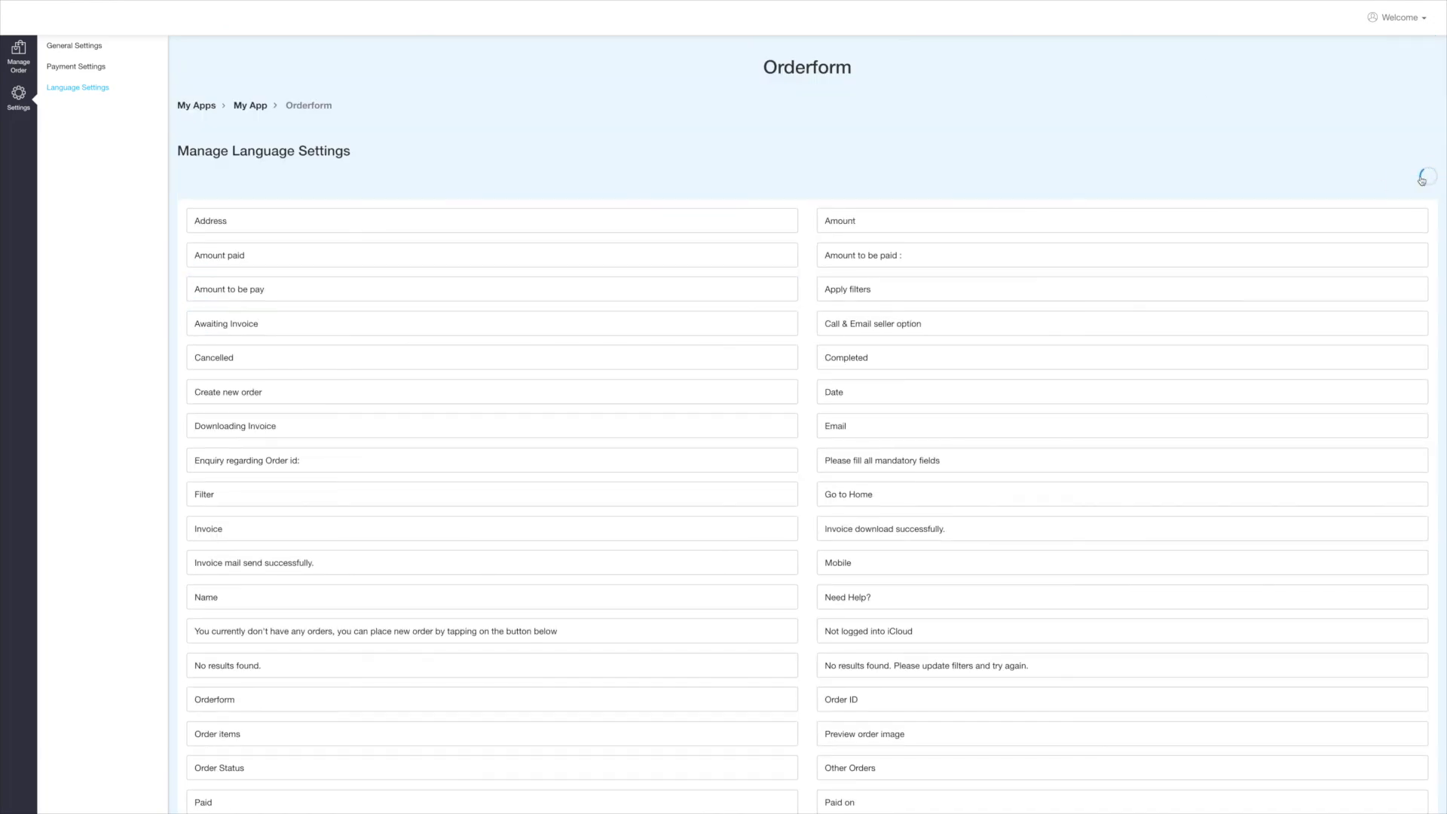